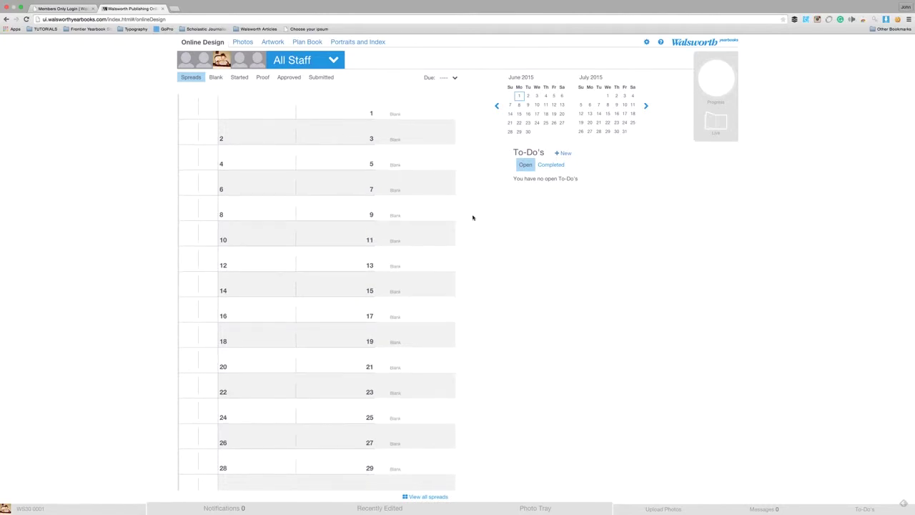
# Step: In the plan book's font selection, add the Appetite font to the chosen fonts and remove it again
pyautogui.click(310, 44)
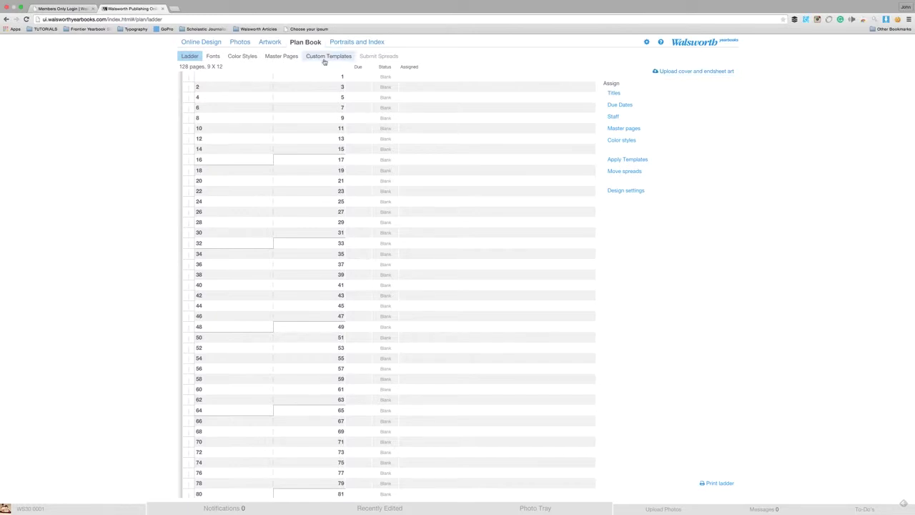
pyautogui.click(214, 57)
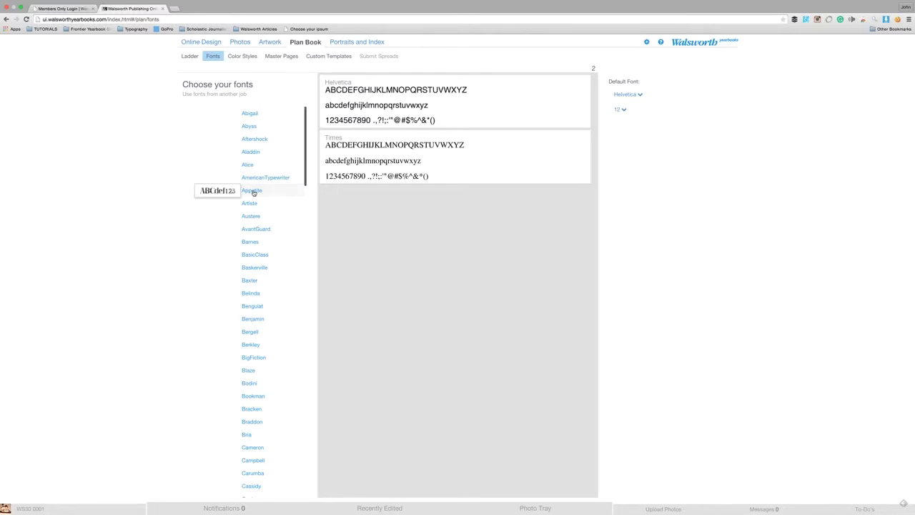
pyautogui.click(252, 190)
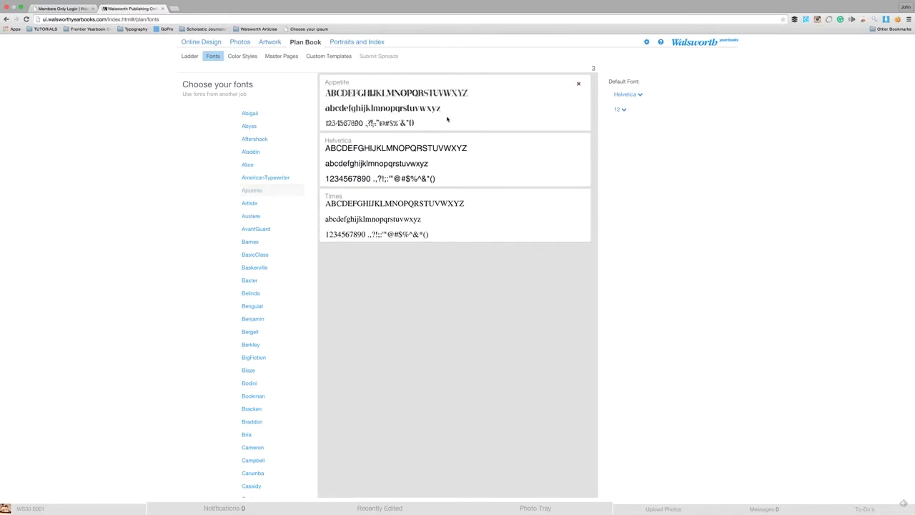
pyautogui.click(578, 85)
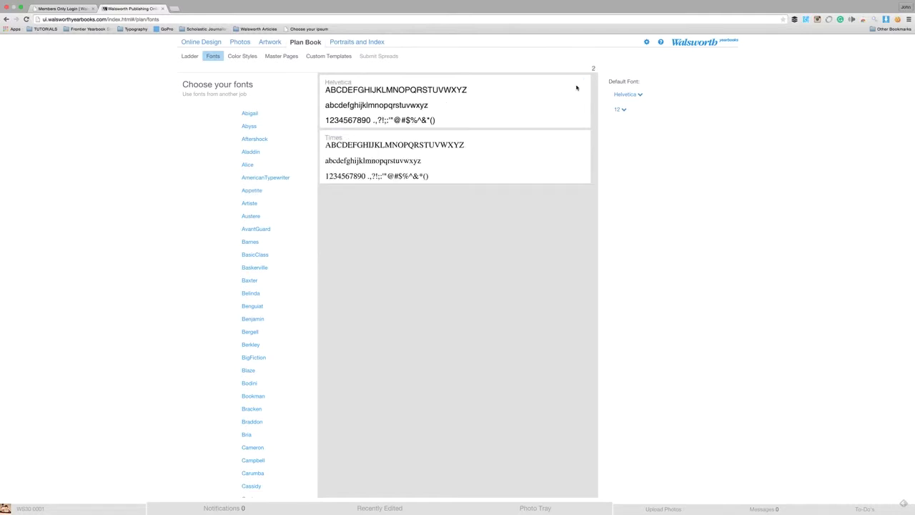
# Step: Add the Baskerville, Benguiat, Bookman, Carumba, Cinderella and Daria fonts to the yearbook's chosen fonts
pyautogui.click(264, 271)
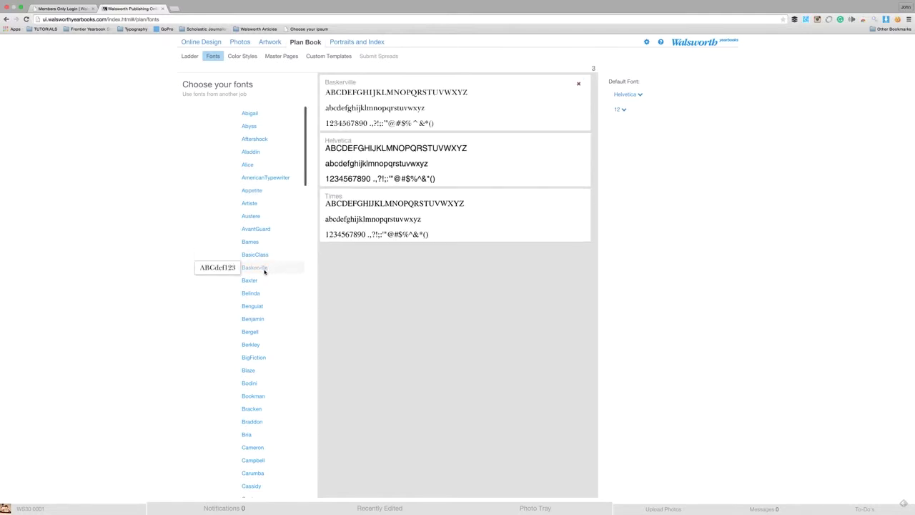
pyautogui.click(250, 307)
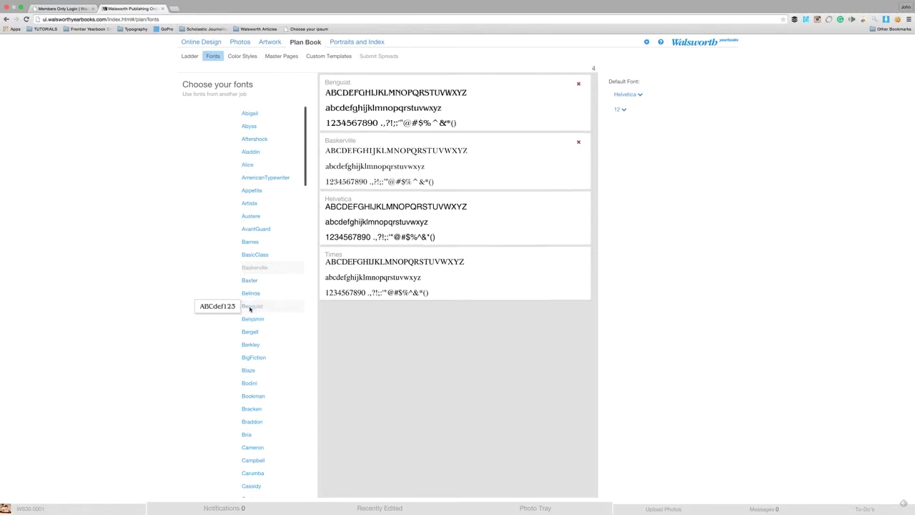
pyautogui.click(254, 398)
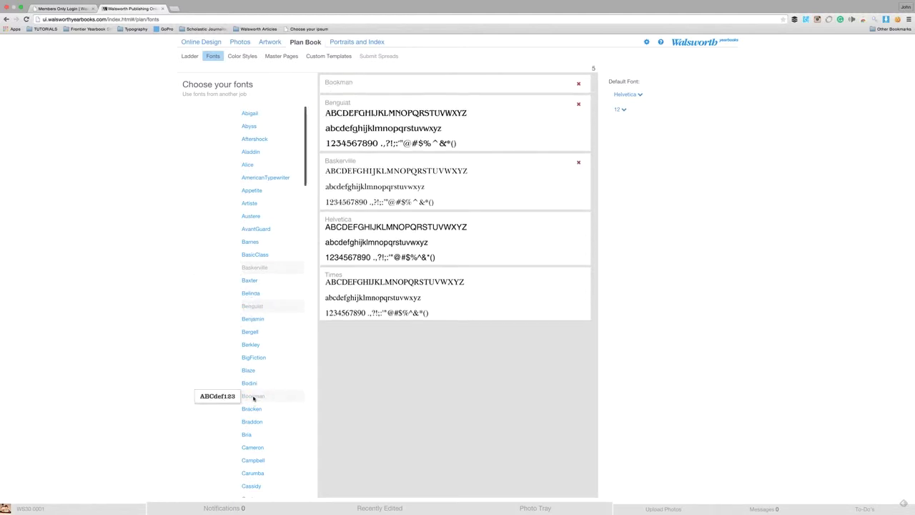
pyautogui.scroll(-3, 254, 386)
pyautogui.click(253, 371)
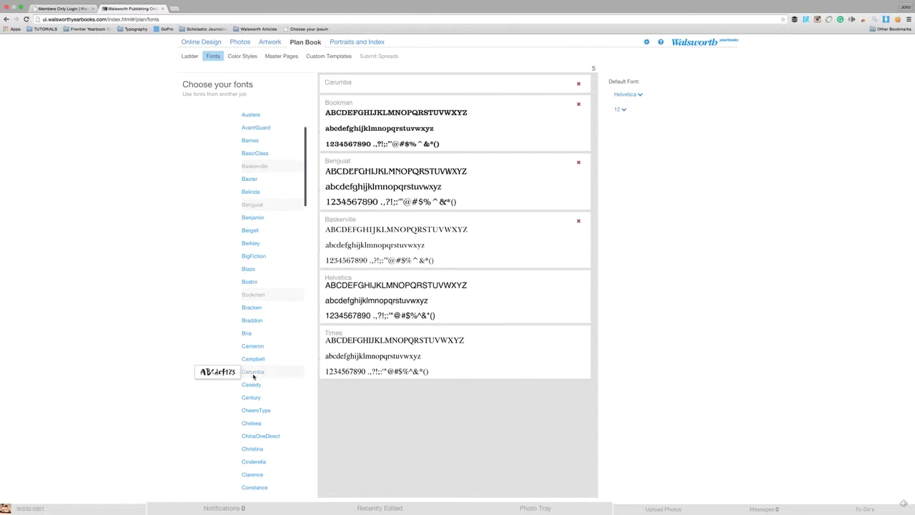
pyautogui.scroll(-2, 254, 378)
pyautogui.click(254, 379)
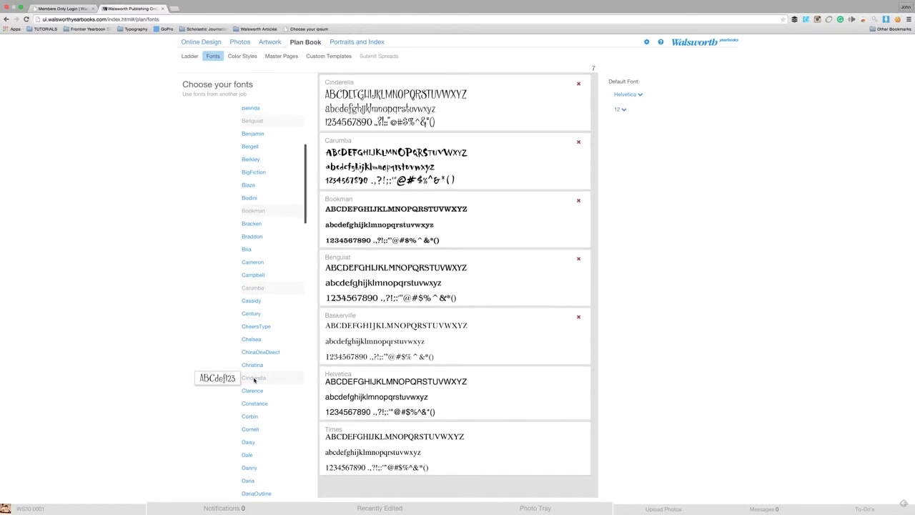
pyautogui.scroll(-3, 252, 381)
pyautogui.click(251, 382)
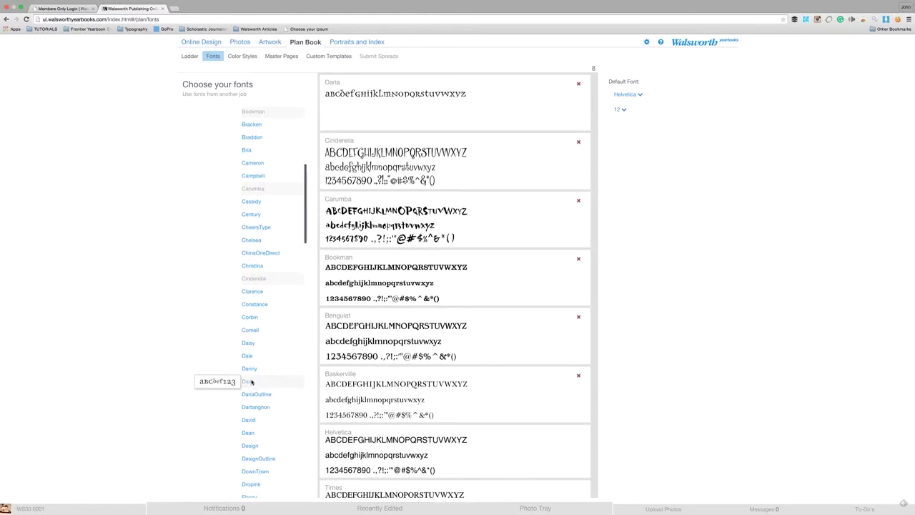
# Step: Add the EdwardianScript font to the chosen fonts and remove it again
pyautogui.scroll(-3, 250, 383)
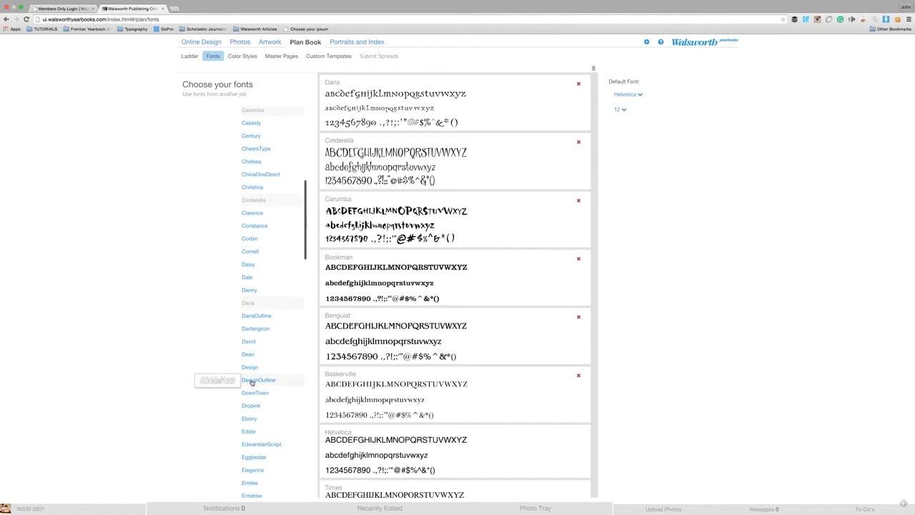
pyautogui.click(262, 442)
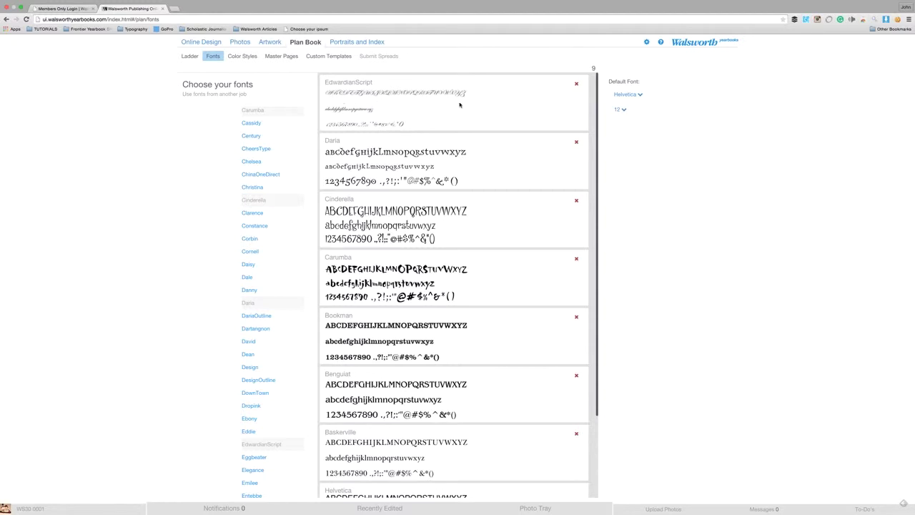
pyautogui.click(576, 84)
pyautogui.moveTo(268, 300); pyautogui.dragTo(341, 250)
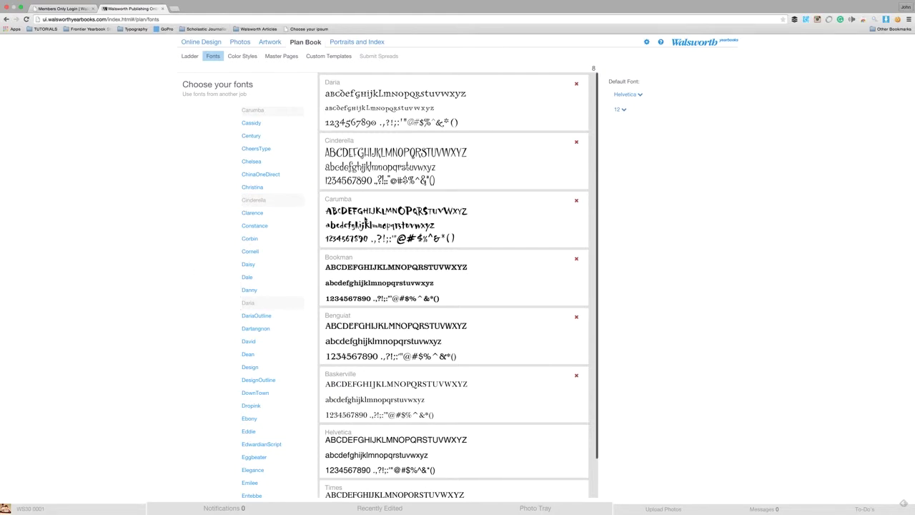
# Step: Look through the default font choices, keeping Helvetica, and set the default font size to 10 pt
pyautogui.click(642, 95)
pyautogui.click(641, 95)
pyautogui.click(627, 111)
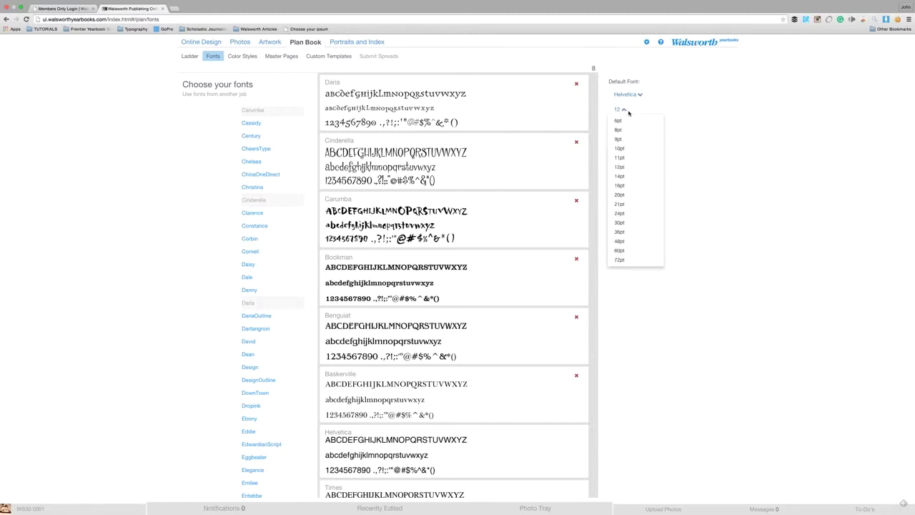
pyautogui.click(628, 148)
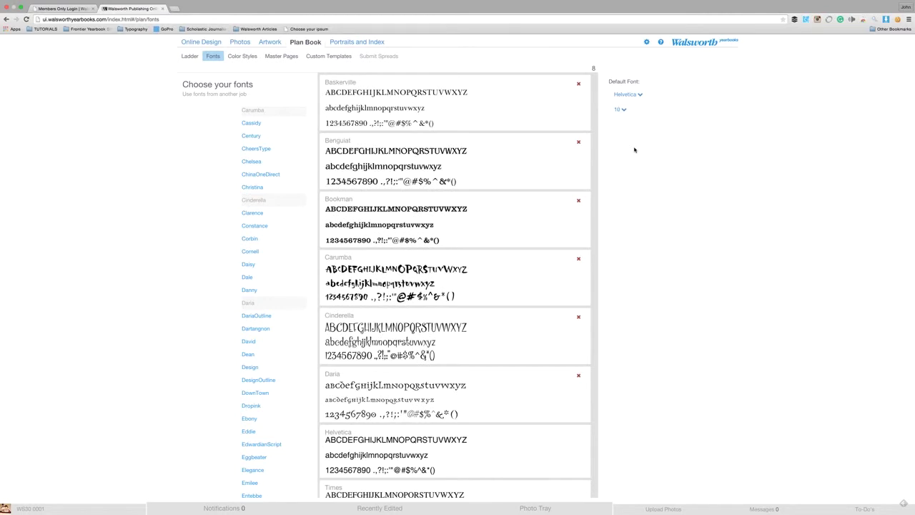
# Step: Start a new color style and add a medium green, a yellow-green and a teal-blue swatch to it
pyautogui.click(245, 57)
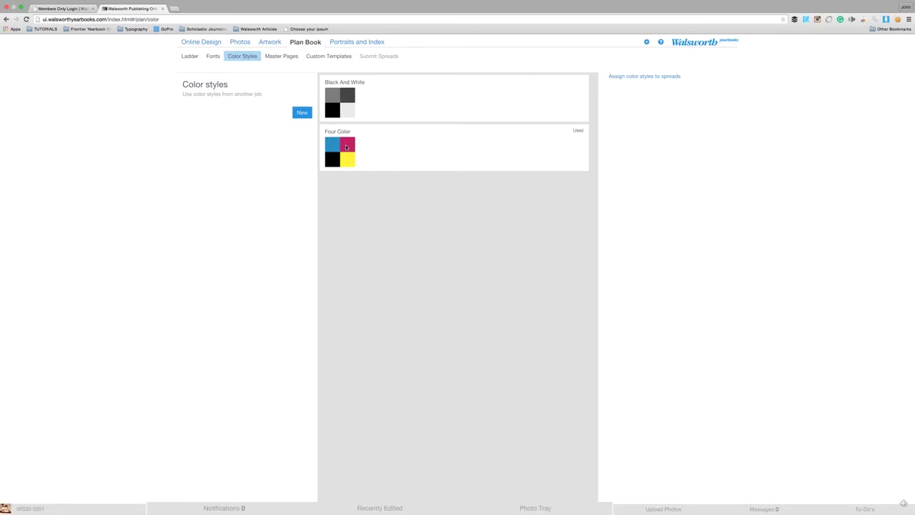
pyautogui.click(301, 113)
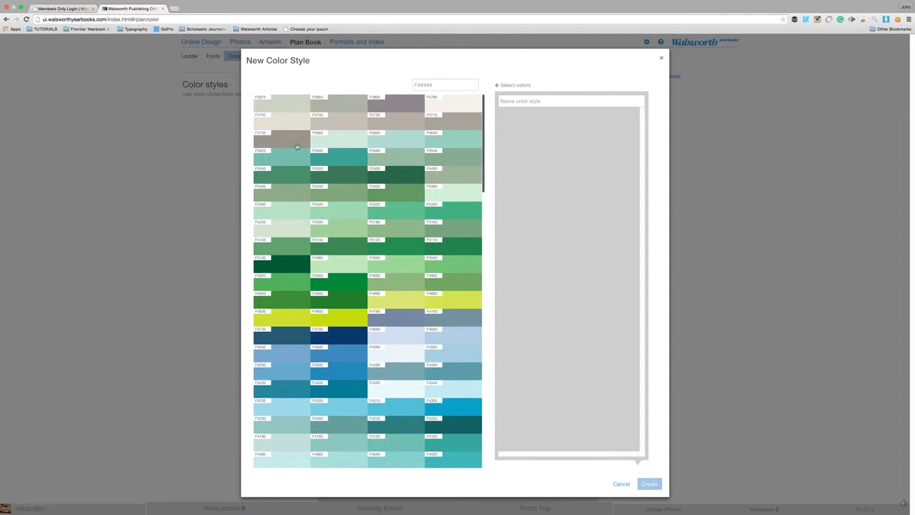
pyautogui.click(300, 245)
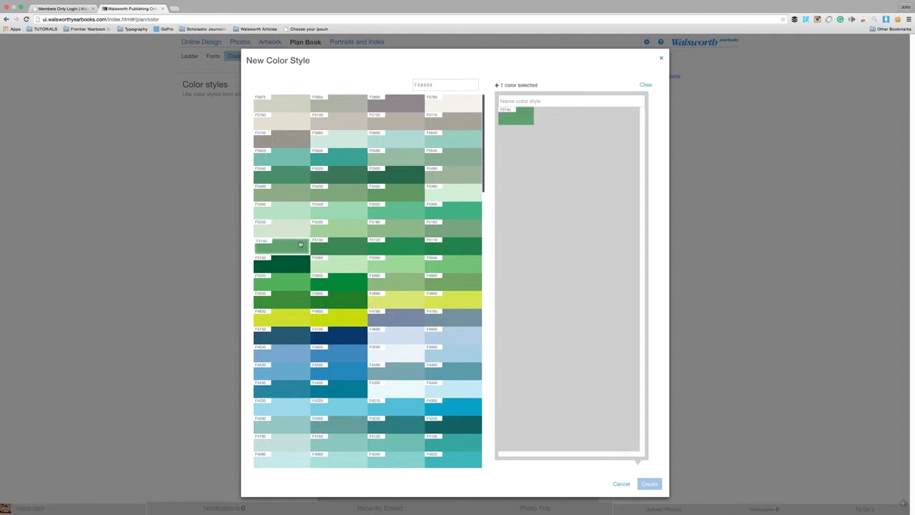
pyautogui.click(292, 320)
pyautogui.click(291, 392)
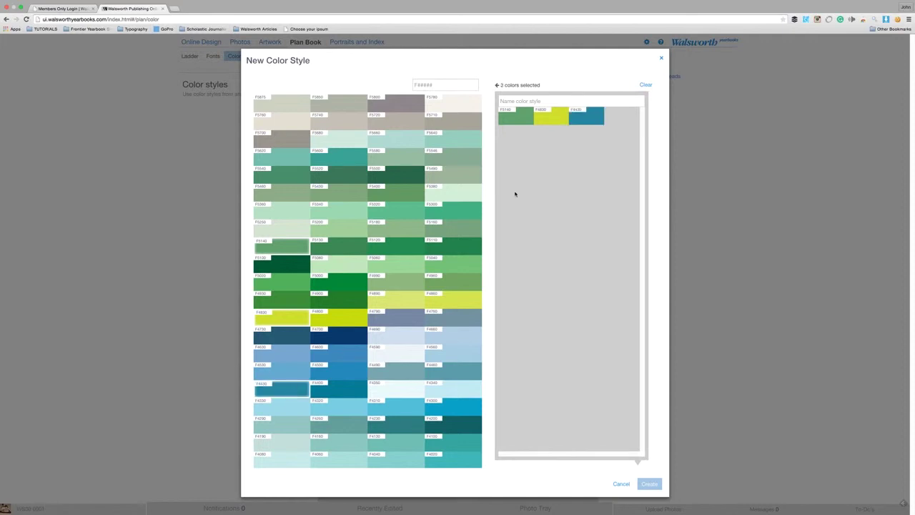
# Step: Add dark blue, muted purple, light blue and black swatches to the new color style
pyautogui.scroll(-3, 486, 194)
pyautogui.moveTo(486, 194); pyautogui.dragTo(485, 241)
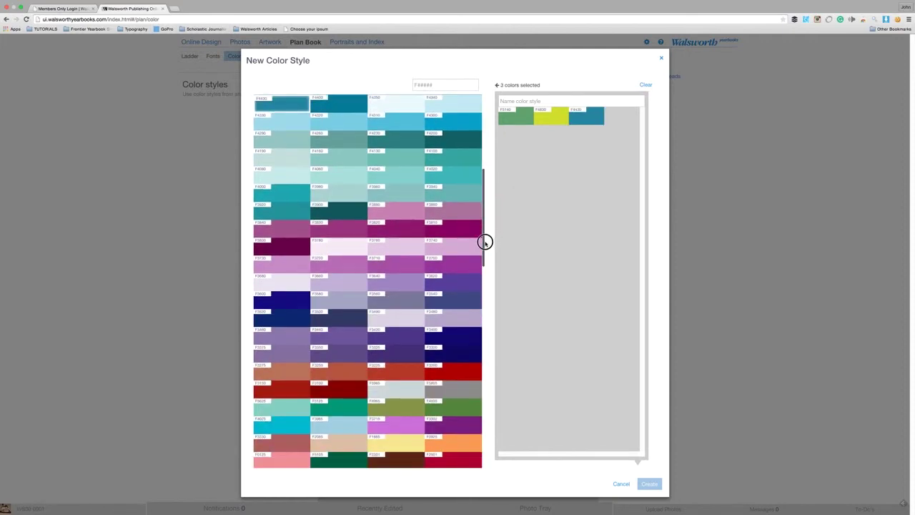
pyautogui.click(279, 302)
pyautogui.click(285, 353)
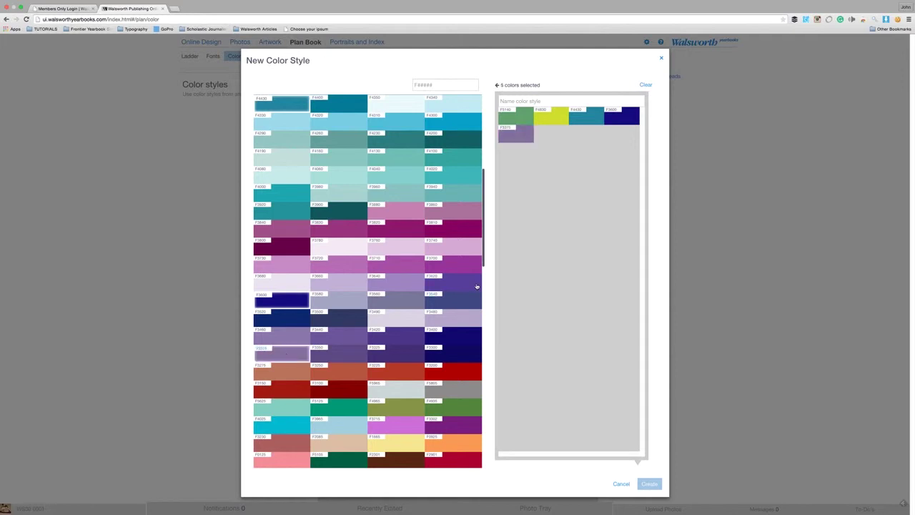
pyautogui.moveTo(484, 265); pyautogui.dragTo(482, 327)
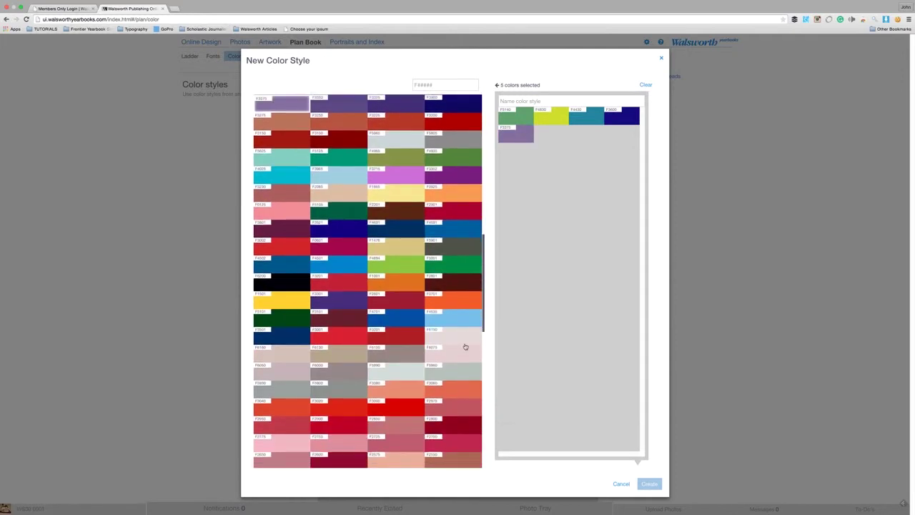
pyautogui.click(464, 326)
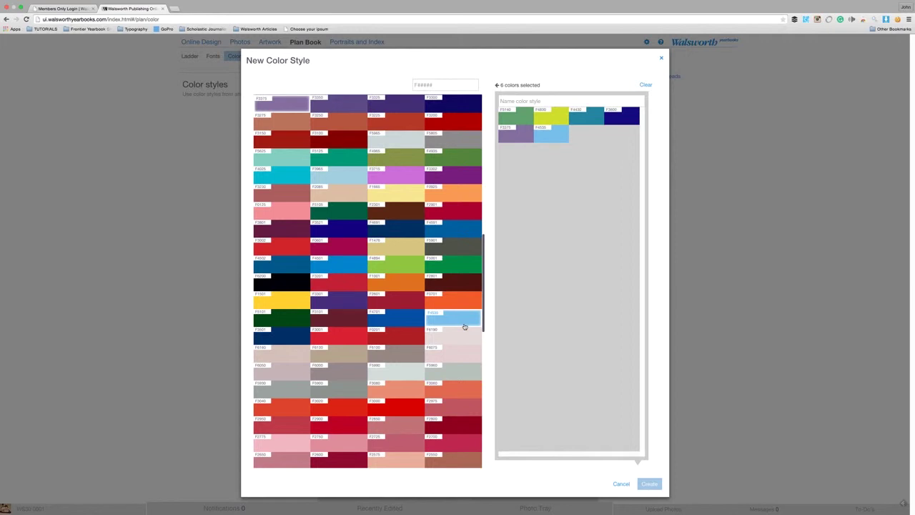
pyautogui.click(294, 286)
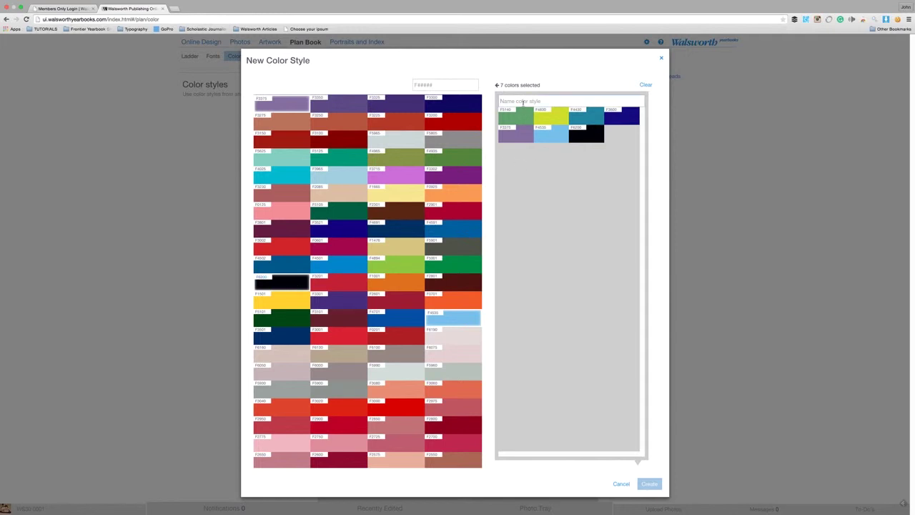
# Step: Name the color style "Tutorial Example" and create it
pyautogui.click(523, 102)
pyautogui.write('Tutorial Example')
pyautogui.click(650, 484)
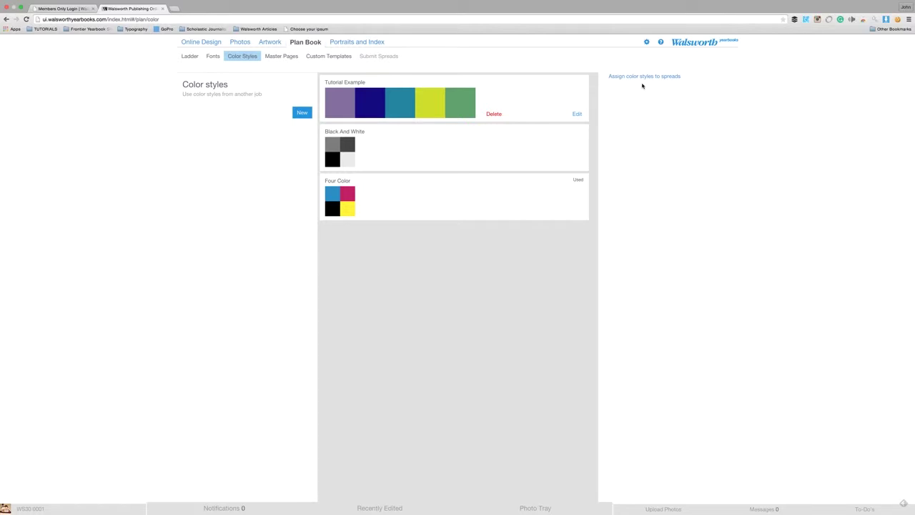
# Step: Create a new master page named "Tutorial Example" and save it
pyautogui.click(281, 59)
pyautogui.click(272, 61)
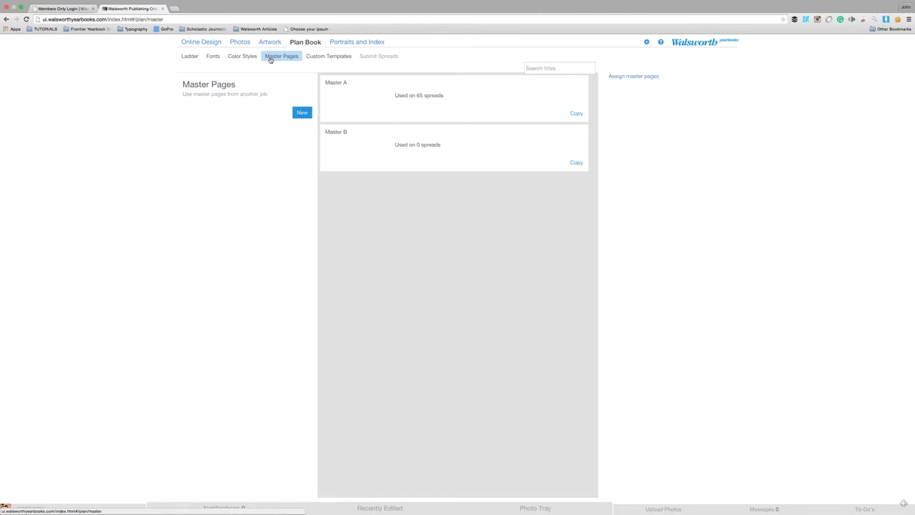
pyautogui.click(303, 112)
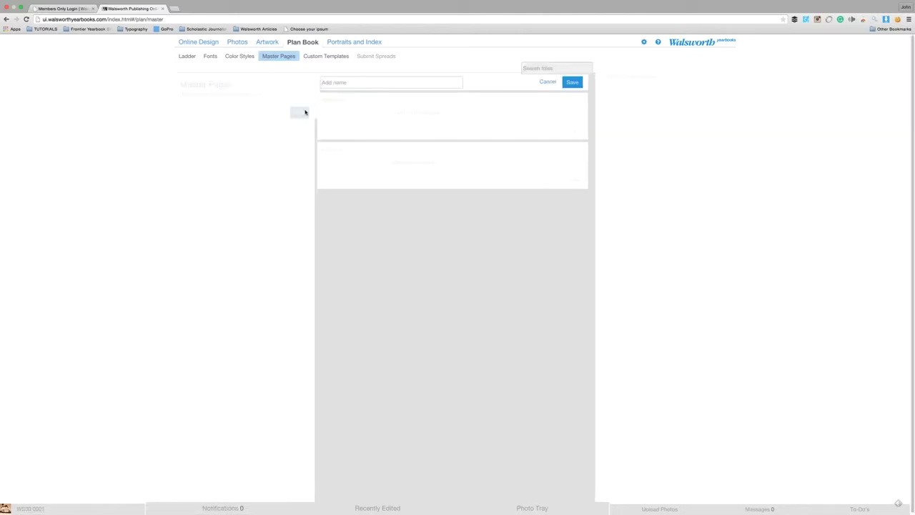
pyautogui.write('Titorial Example')
pyautogui.click(572, 82)
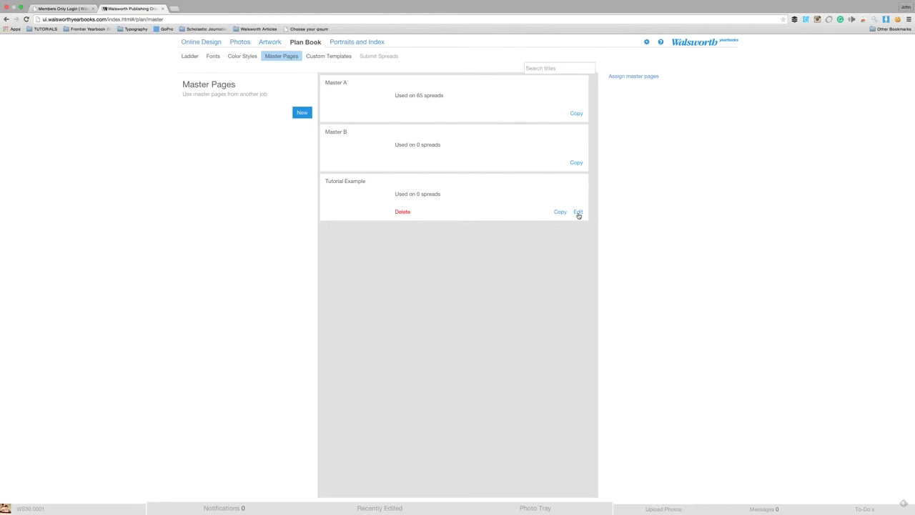
# Step: Edit the Tutorial Example master page and insert a left-page page number on its folio layer
pyautogui.click(578, 212)
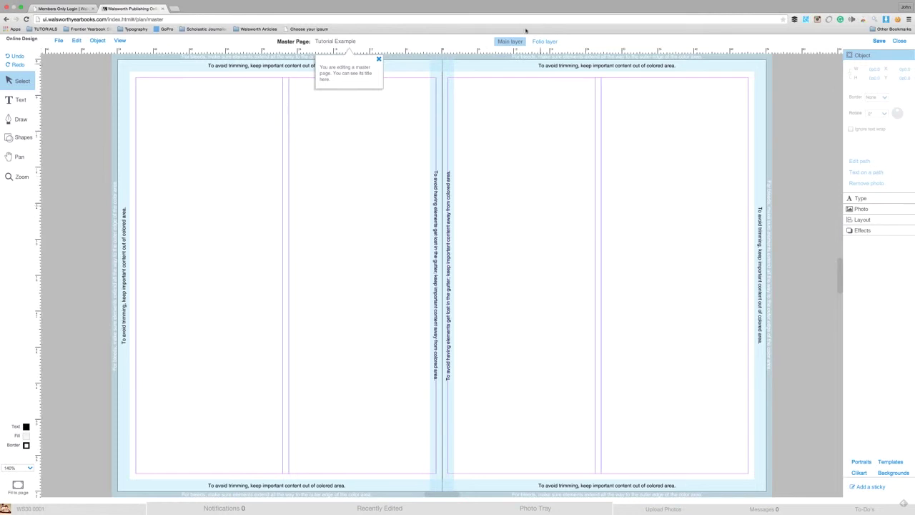
pyautogui.click(545, 41)
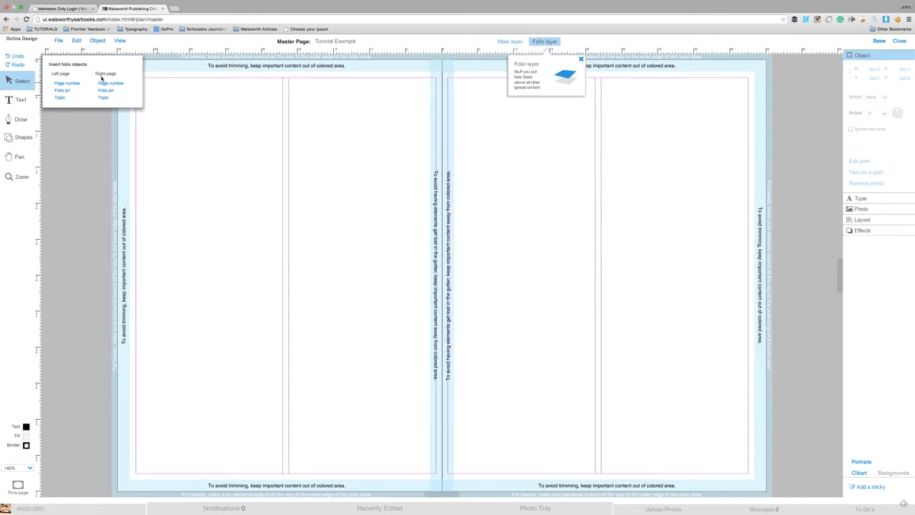
pyautogui.click(70, 84)
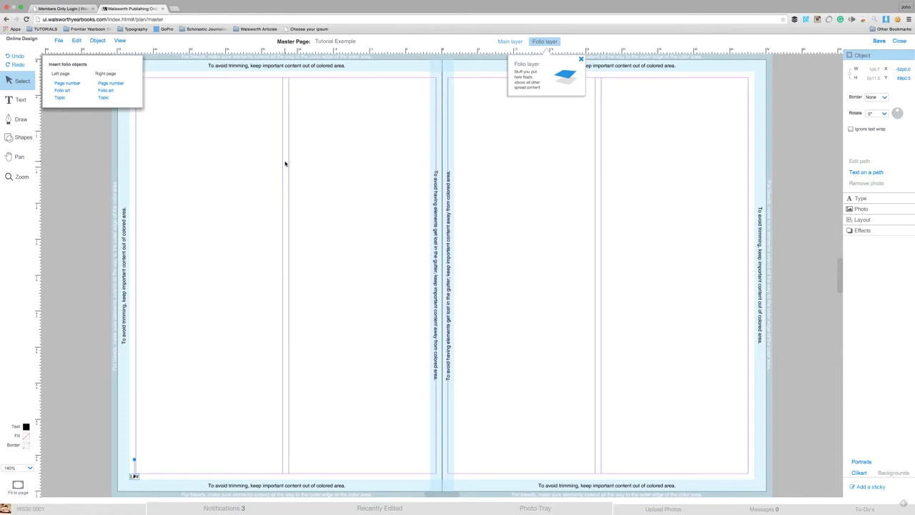
# Step: Set the master page's number of columns to 6, keeping the 1p0.0 gutter, and save the setting
pyautogui.click(121, 41)
pyautogui.click(143, 114)
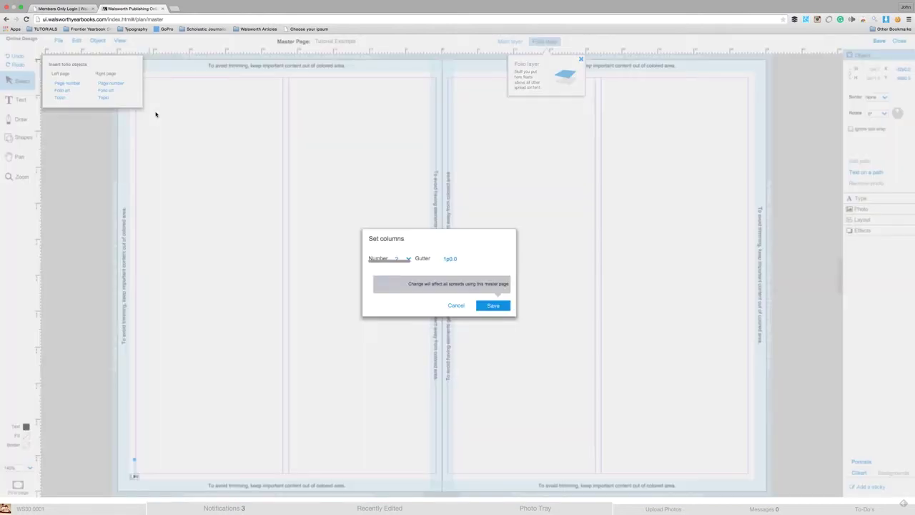
pyautogui.click(408, 259)
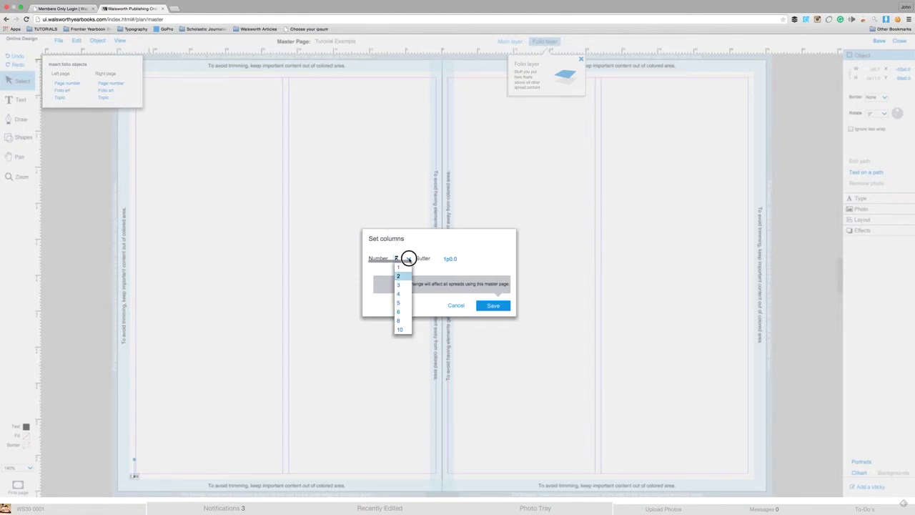
pyautogui.click(406, 311)
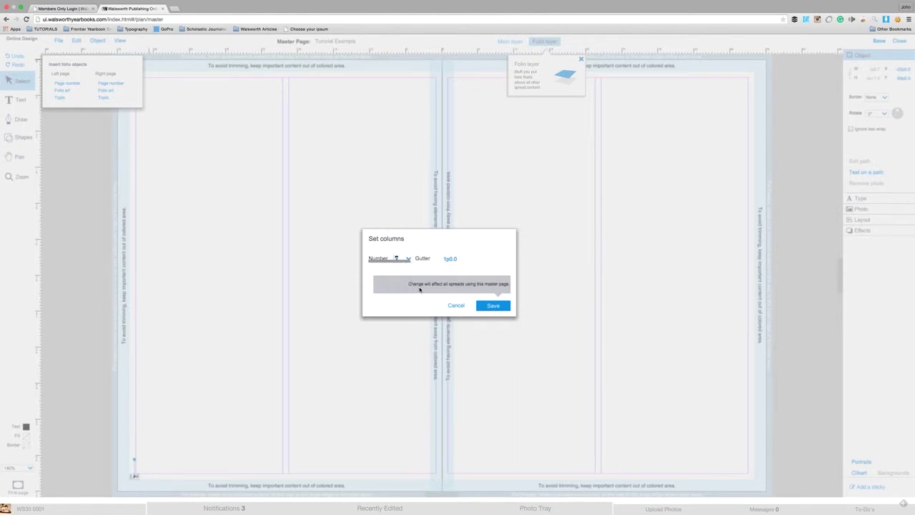
pyautogui.click(493, 305)
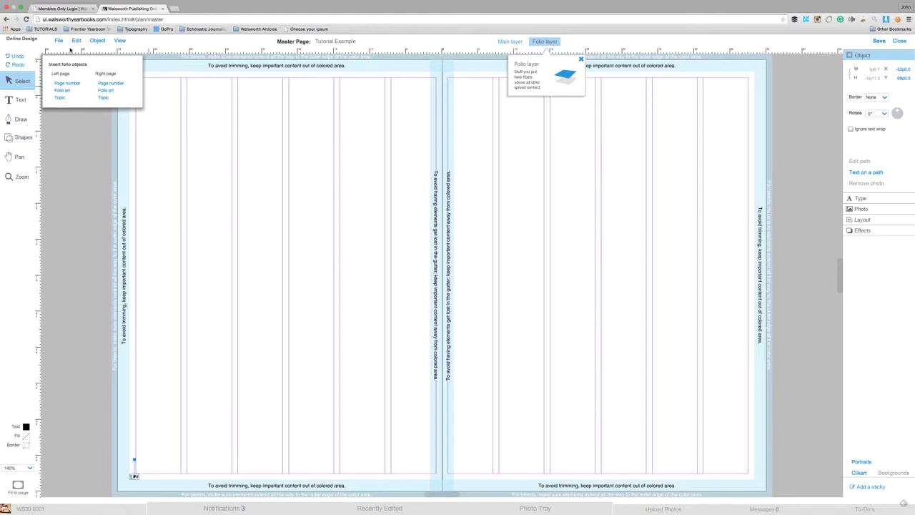
# Step: Close the Tutorial Example master page and open the plan book's Custom Templates page
pyautogui.click(58, 41)
pyautogui.click(65, 60)
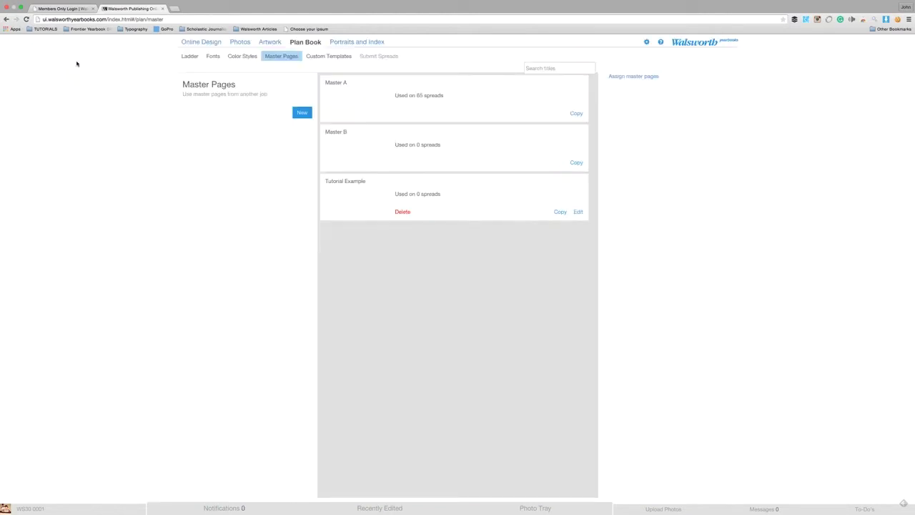
pyautogui.click(331, 57)
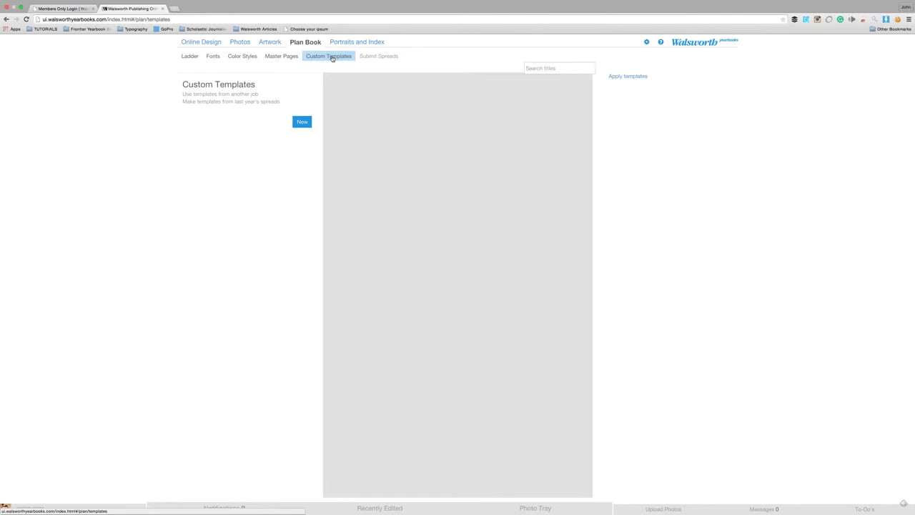
# Step: Open the ladder's spread for pages 2 and 3 and title both pages "Opening"
pyautogui.click(189, 57)
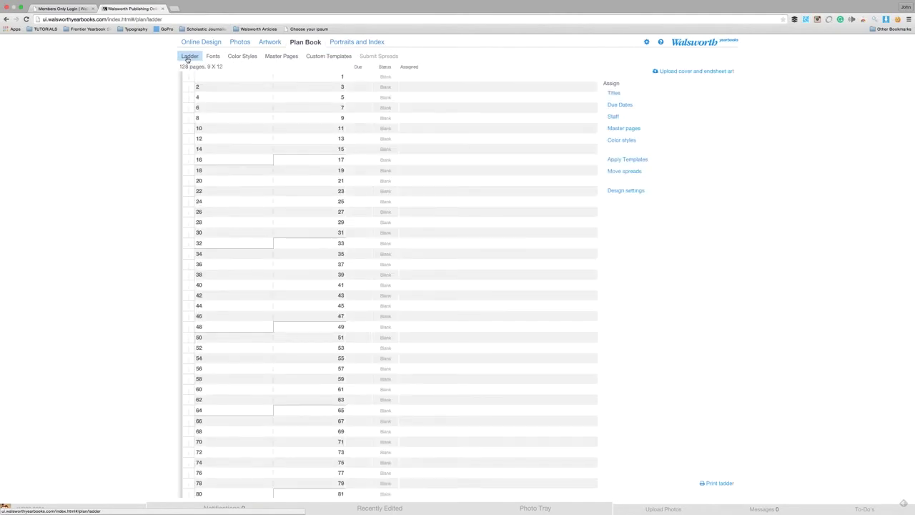
pyautogui.click(232, 91)
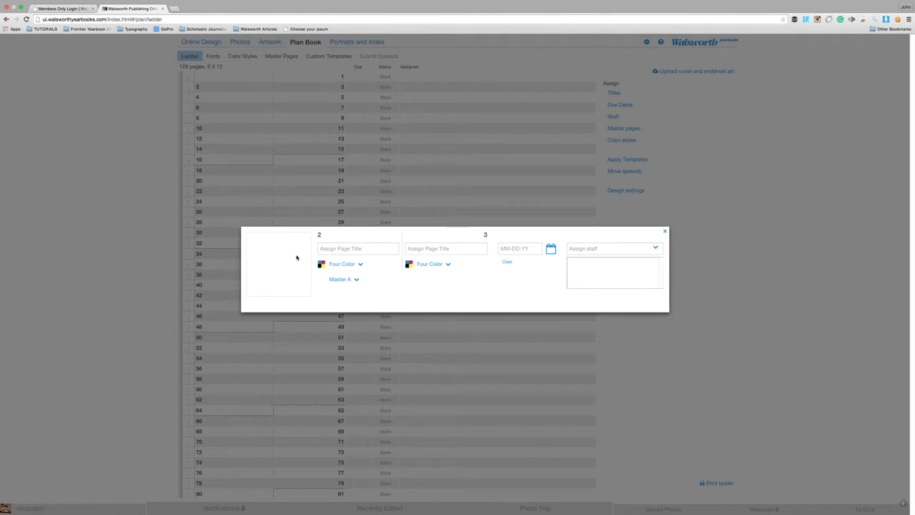
pyautogui.click(369, 248)
pyautogui.write('Opening')
pyautogui.press('Tab')
pyautogui.write('Opening')
# Step: Set the due date of the Opening spread to September 4, 2015
pyautogui.click(551, 248)
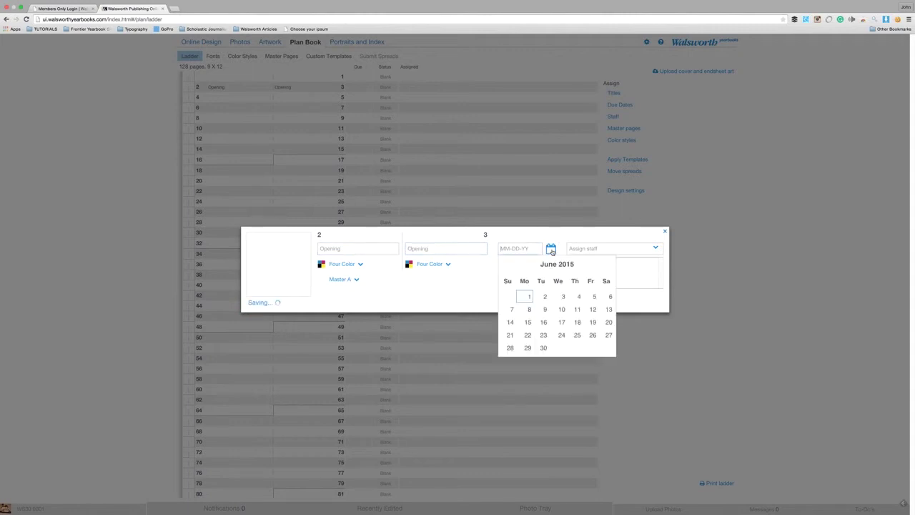
pyautogui.click(607, 266)
pyautogui.click(608, 265)
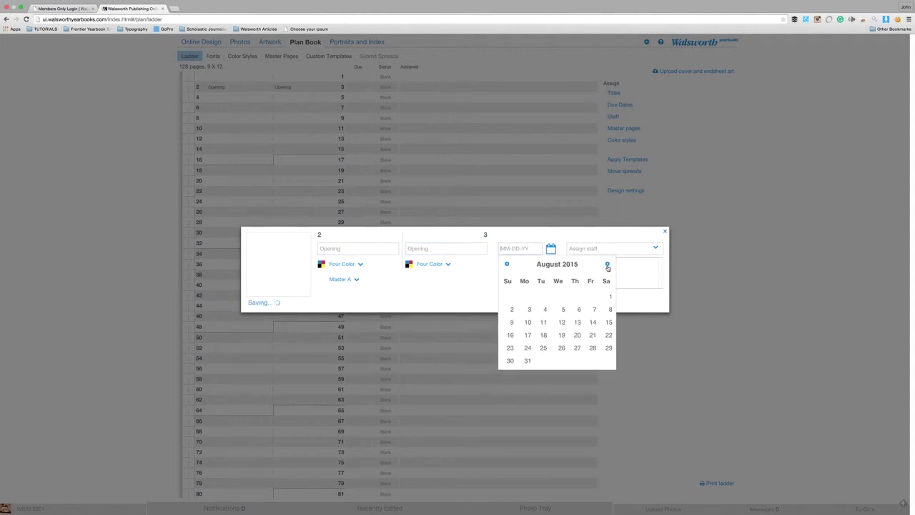
pyautogui.click(607, 266)
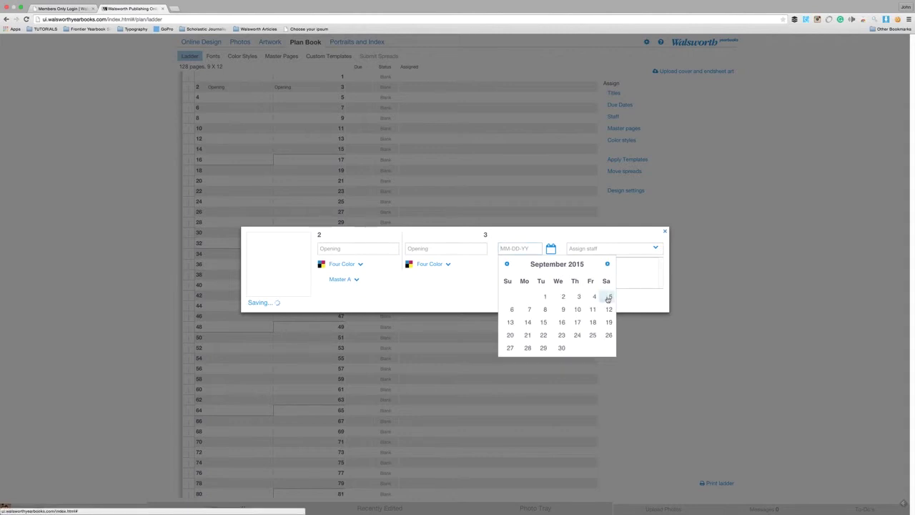
pyautogui.click(595, 297)
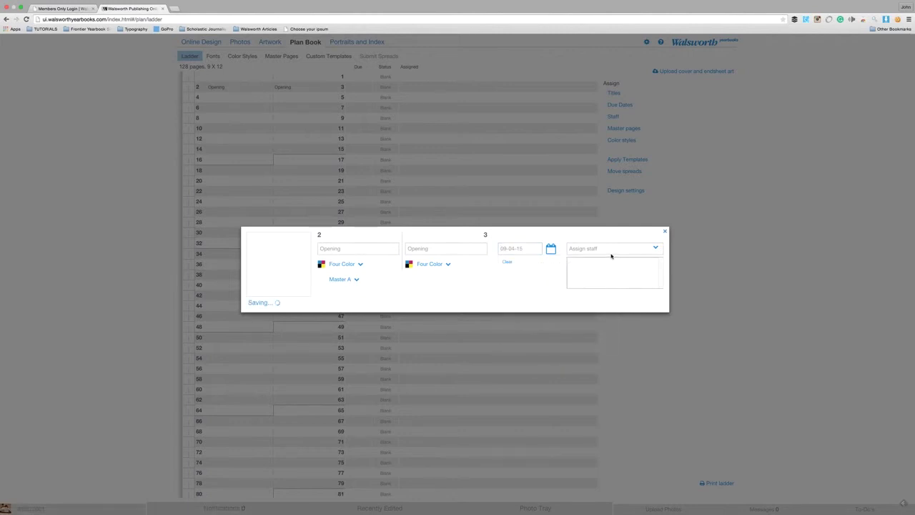
# Step: Assign two staff members to the Opening spread on pages 2 and 3
pyautogui.click(655, 248)
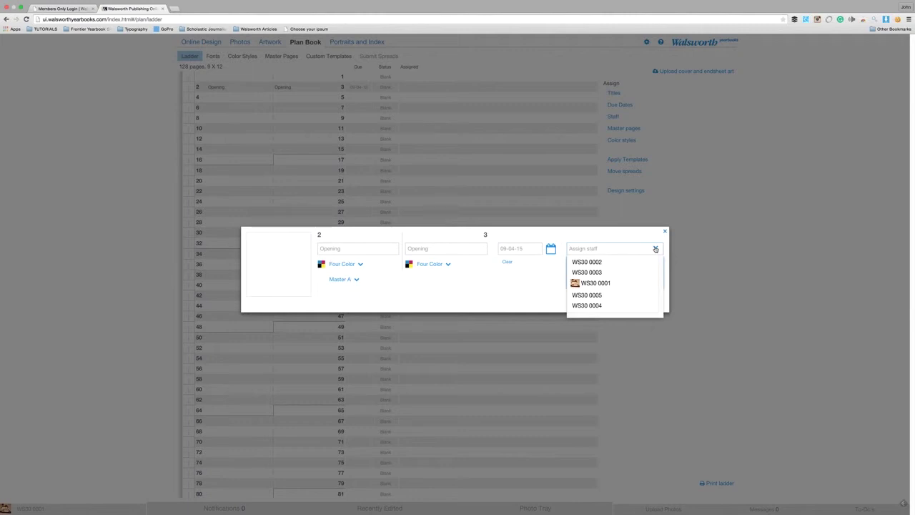
pyautogui.press('Down')
pyautogui.press('Return')
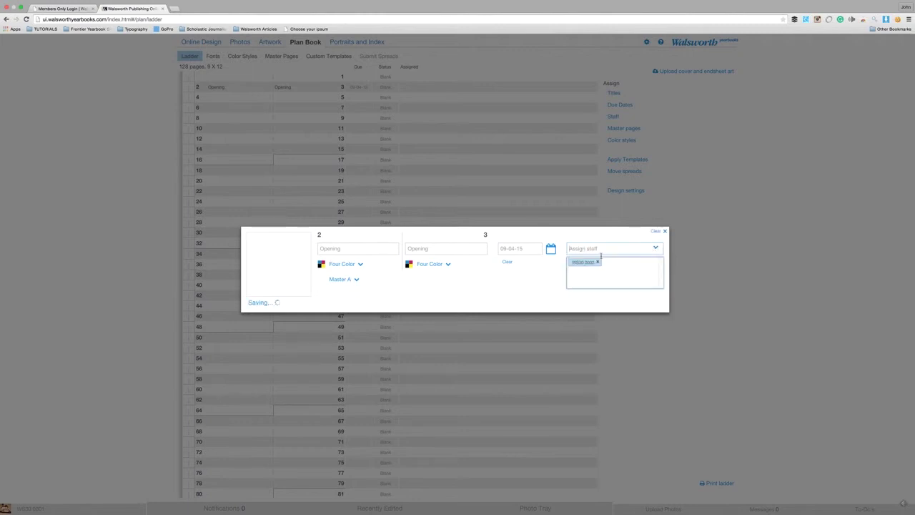
pyautogui.click(655, 251)
pyautogui.press('Down')
pyautogui.press('Return')
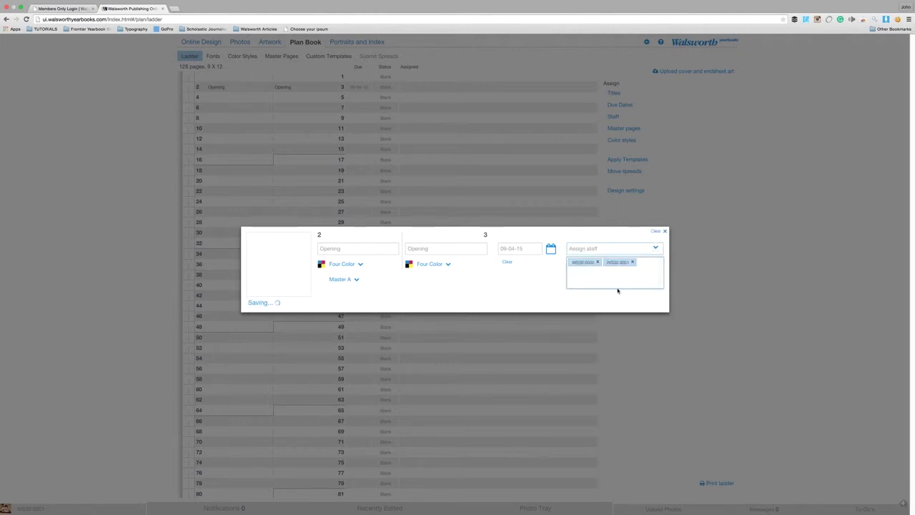
# Step: Apply the Tutorial Example master page to the Opening spread and the Tutorial Example color style to both of its pages
pyautogui.click(354, 280)
pyautogui.click(350, 314)
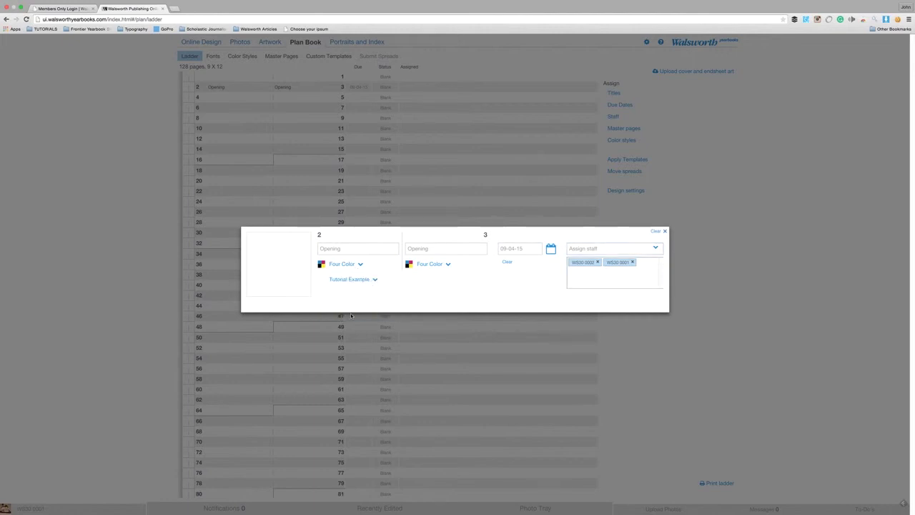
pyautogui.click(358, 264)
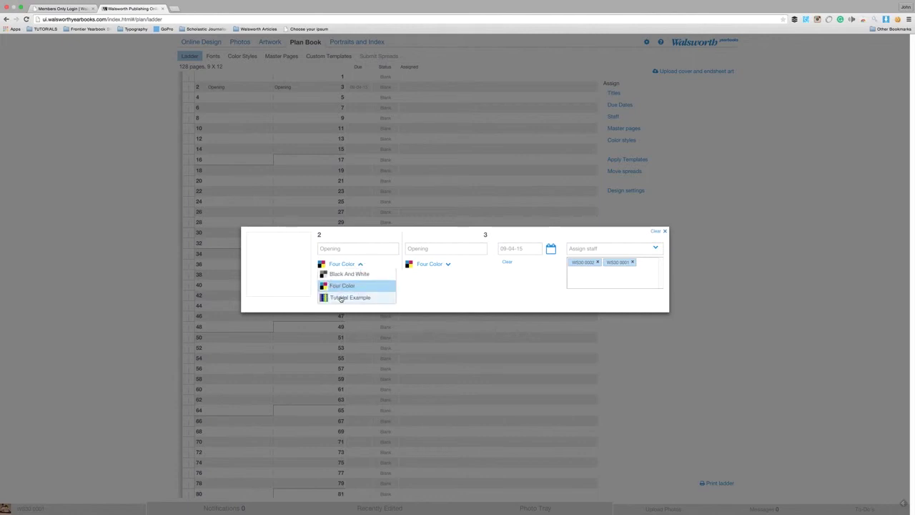
pyautogui.click(338, 299)
pyautogui.click(448, 265)
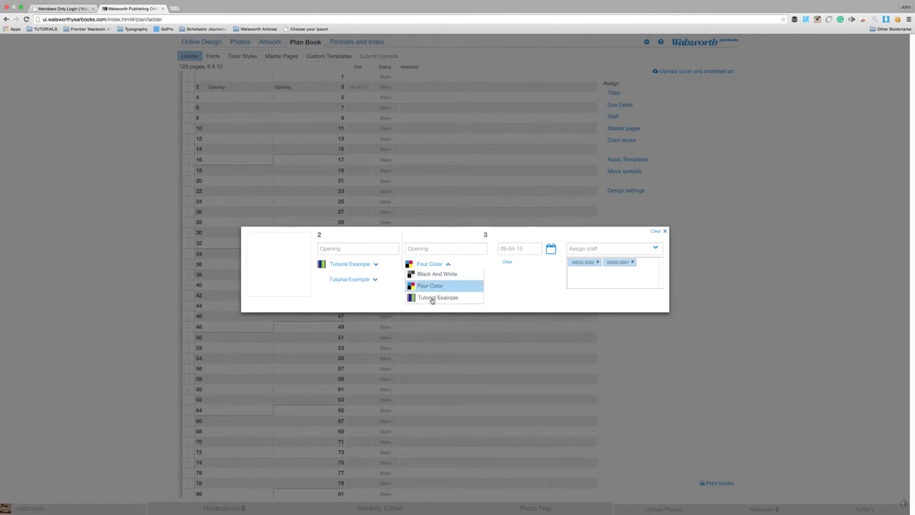
pyautogui.click(430, 297)
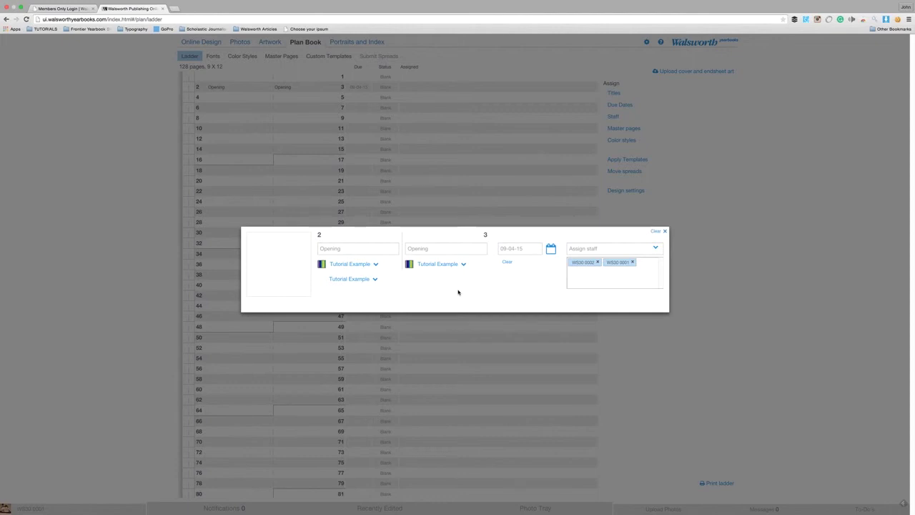
pyautogui.click(665, 232)
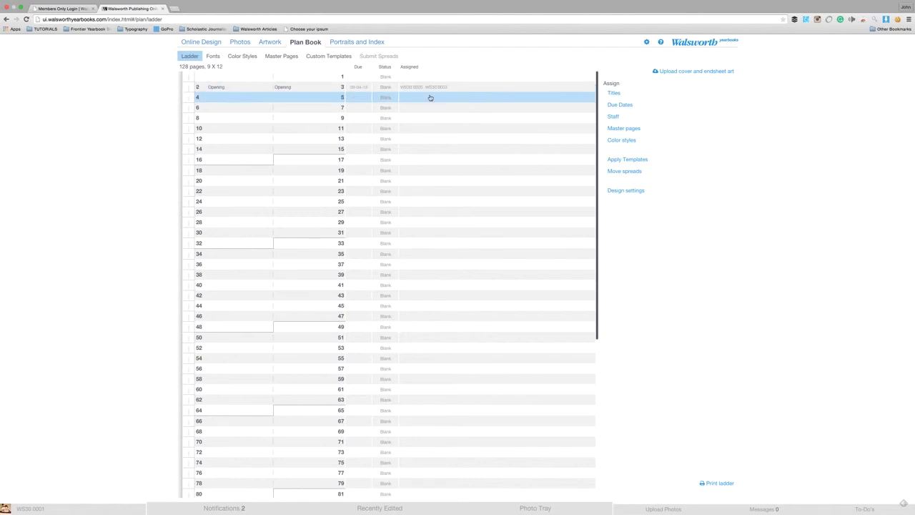
# Step: Open the title assignments for the ladder and title pages 4 and 5 "Summer divider"
pyautogui.click(614, 94)
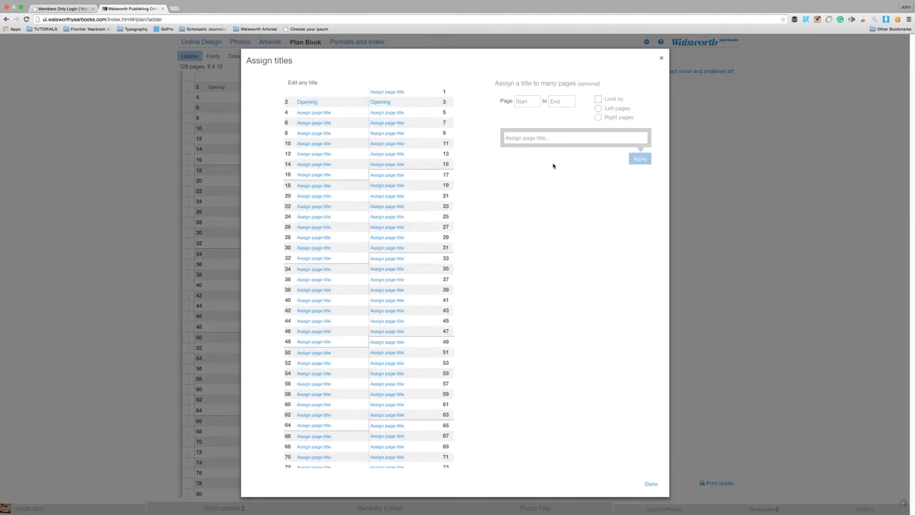
pyautogui.click(314, 113)
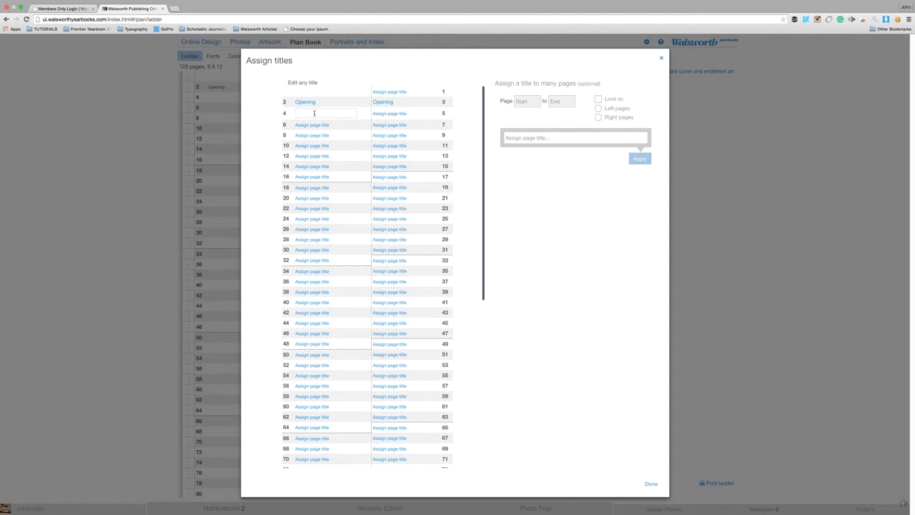
pyautogui.write('Summer divider')
pyautogui.press('Return')
pyautogui.click(384, 113)
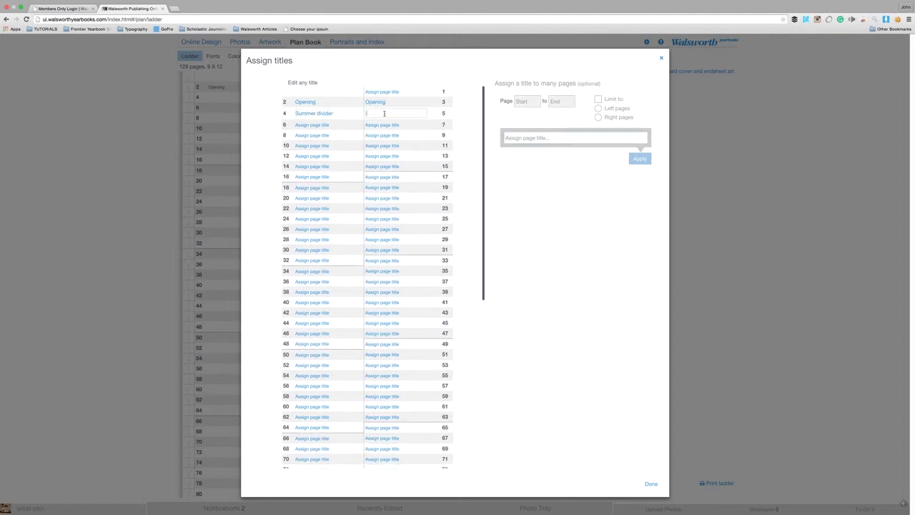
pyautogui.write('Summer divider')
# Step: Assign the title "Sports" to pages 18 through 32 and finish assigning titles
pyautogui.click(530, 101)
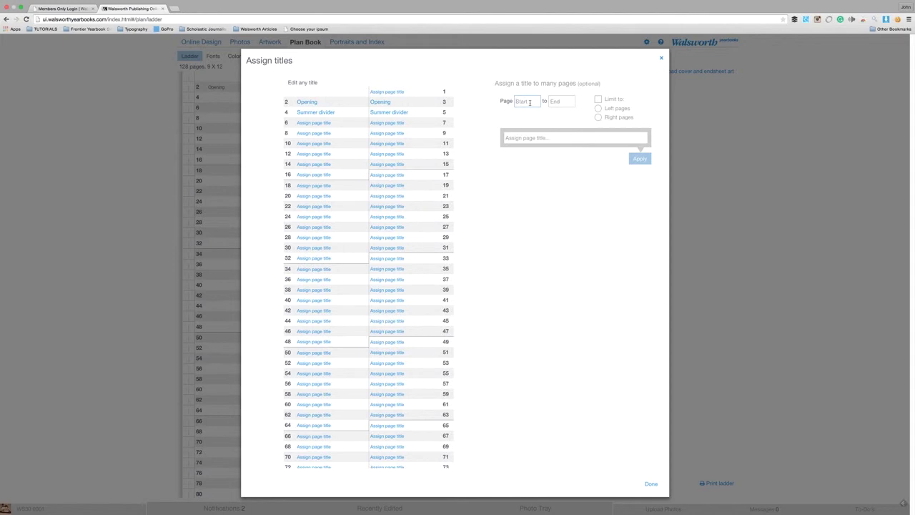
pyautogui.write('18')
pyautogui.press('Tab')
pyautogui.write('32Sc')
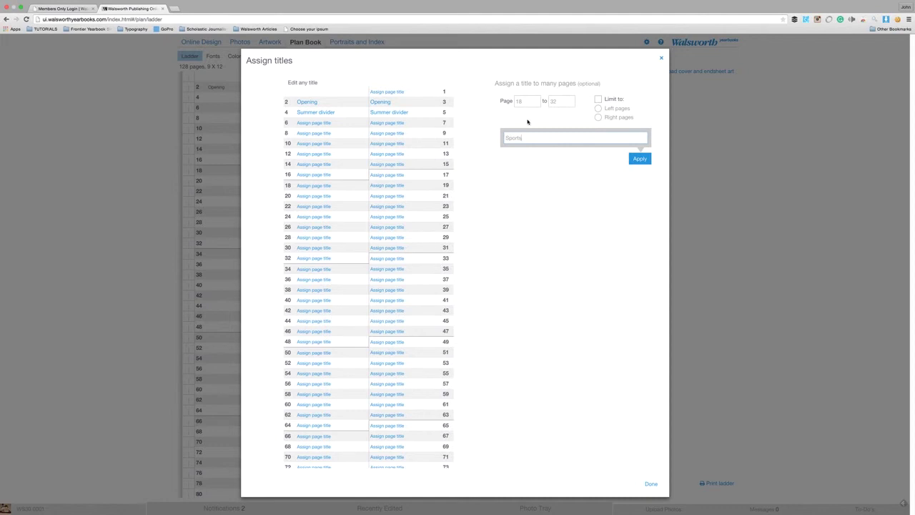
pyautogui.click(640, 159)
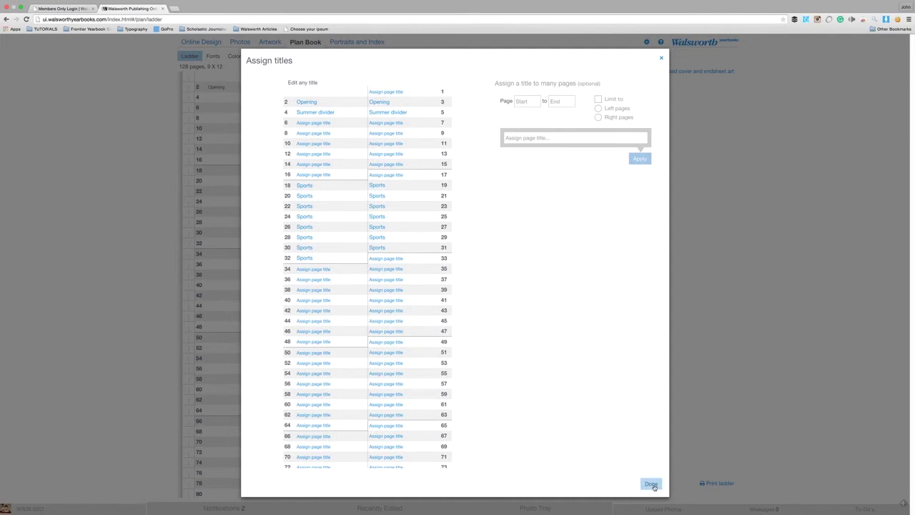
pyautogui.click(651, 484)
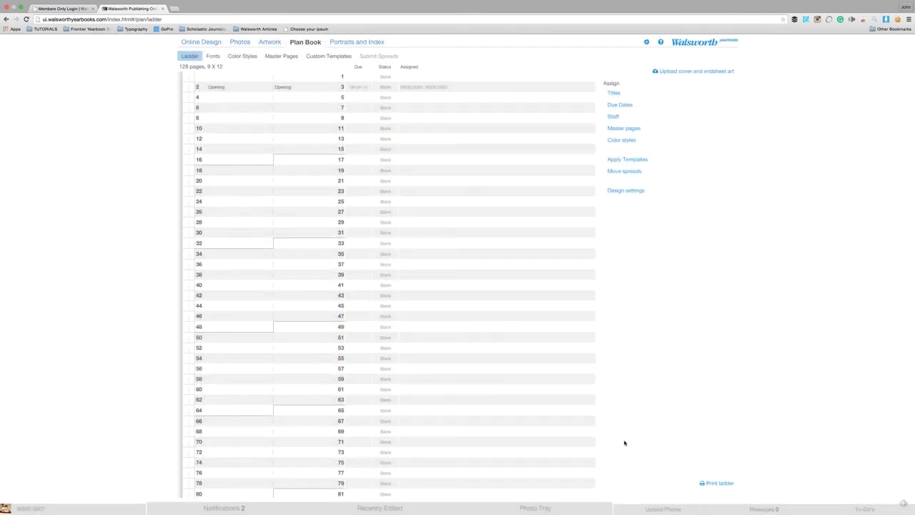
# Step: Apply one due date to all spreads in the range of pages 18 to 32
pyautogui.click(620, 106)
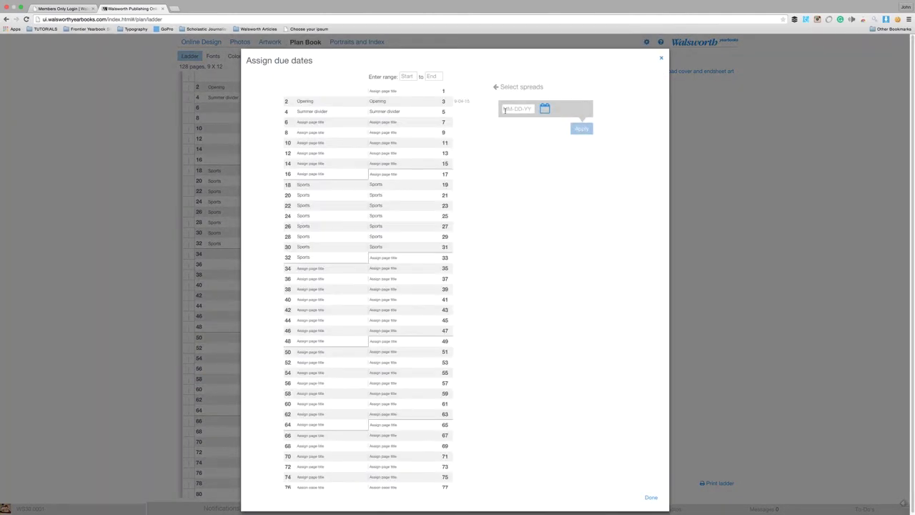
pyautogui.click(409, 75)
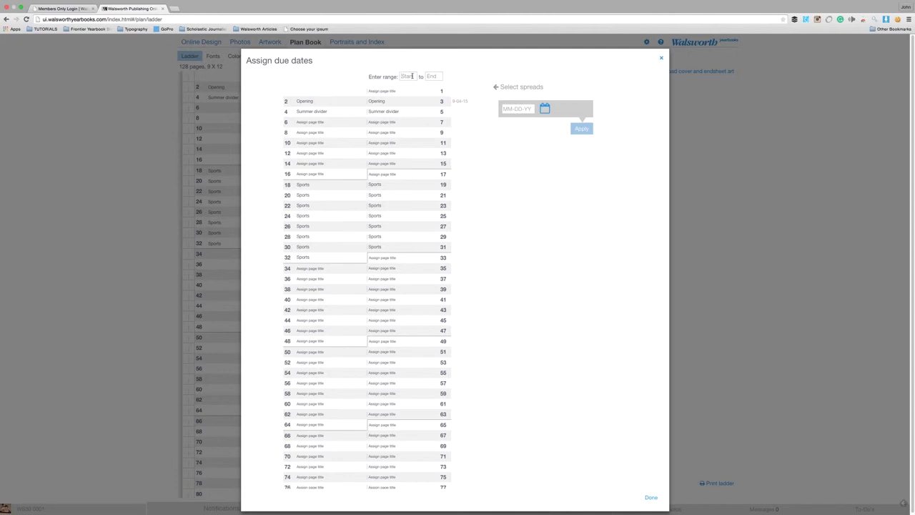
pyautogui.write('18')
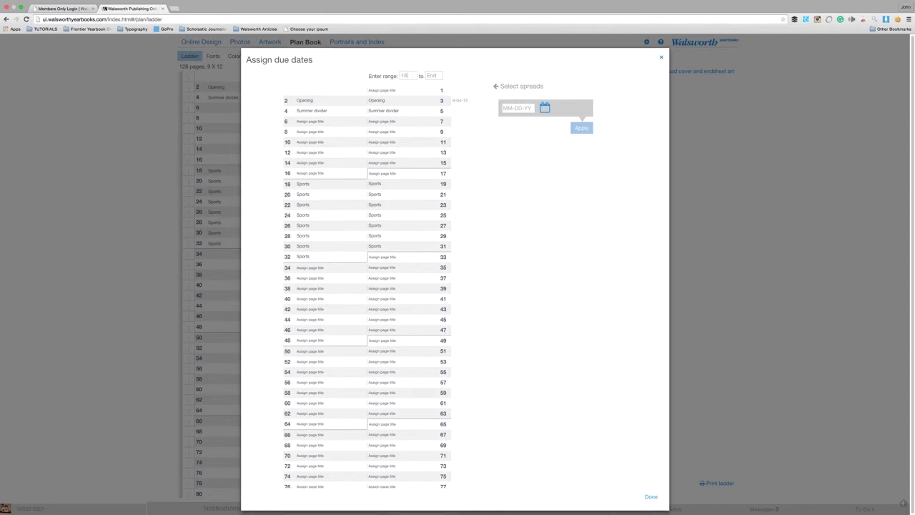
pyautogui.press('Tab')
pyautogui.write('32')
pyautogui.click(546, 110)
pyautogui.click(613, 124)
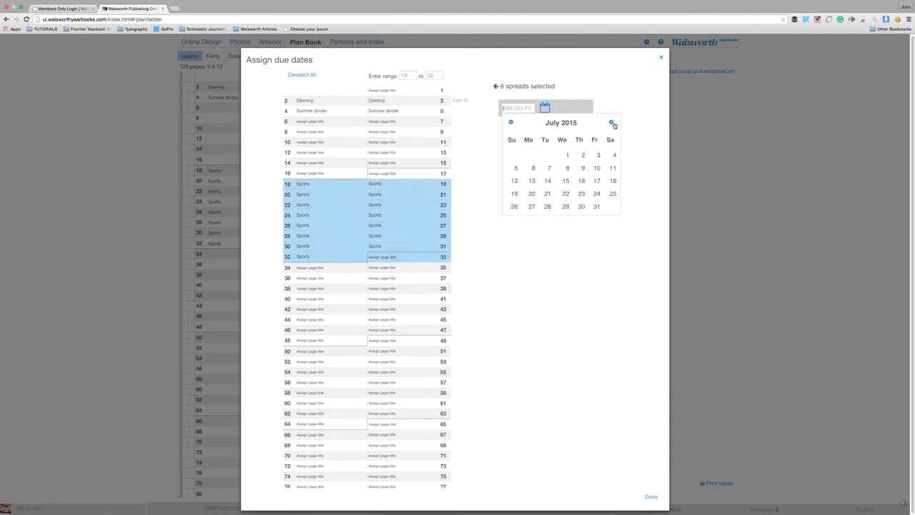
pyautogui.click(613, 123)
pyautogui.click(614, 124)
pyautogui.click(613, 124)
pyautogui.click(598, 155)
pyautogui.click(585, 141)
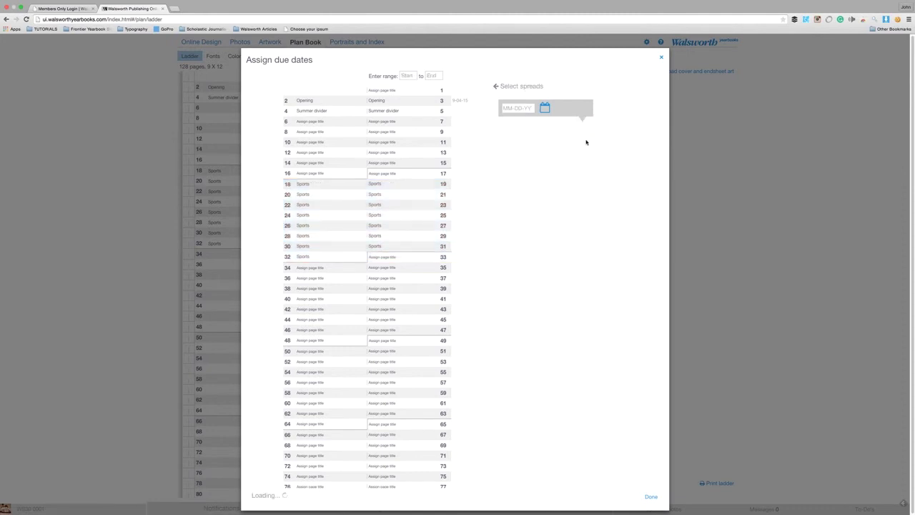
pyautogui.click(662, 57)
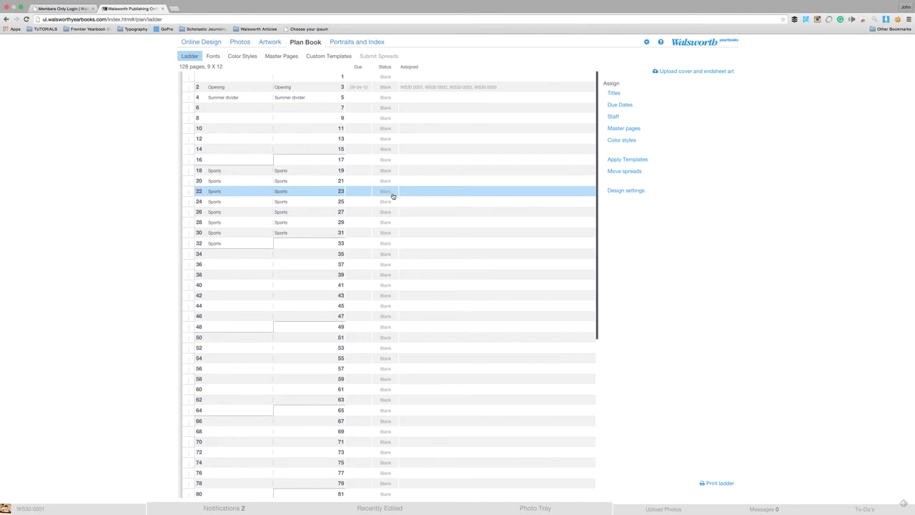
# Step: Apply the Tutorial Example master page to the page range 1 to 128 and finish
pyautogui.click(624, 128)
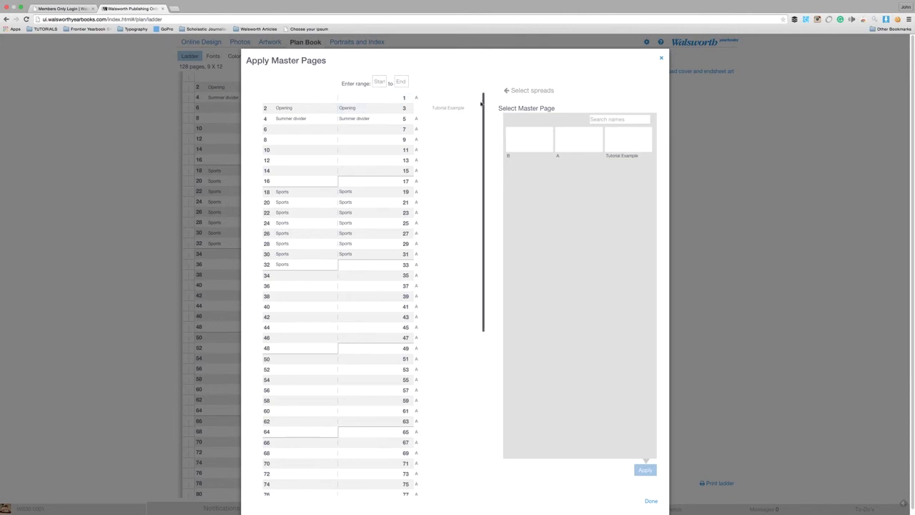
pyautogui.click(378, 81)
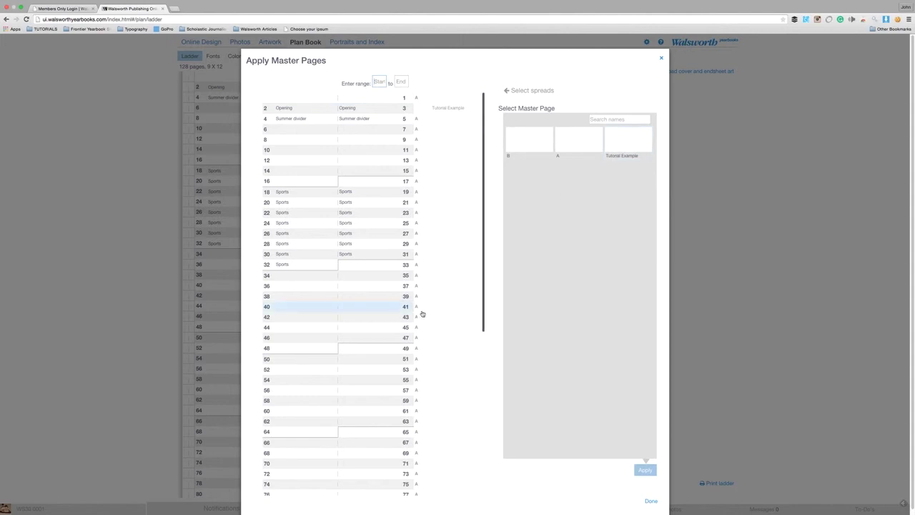
pyautogui.scroll(-10, 421, 313)
pyautogui.scroll(10, 420, 310)
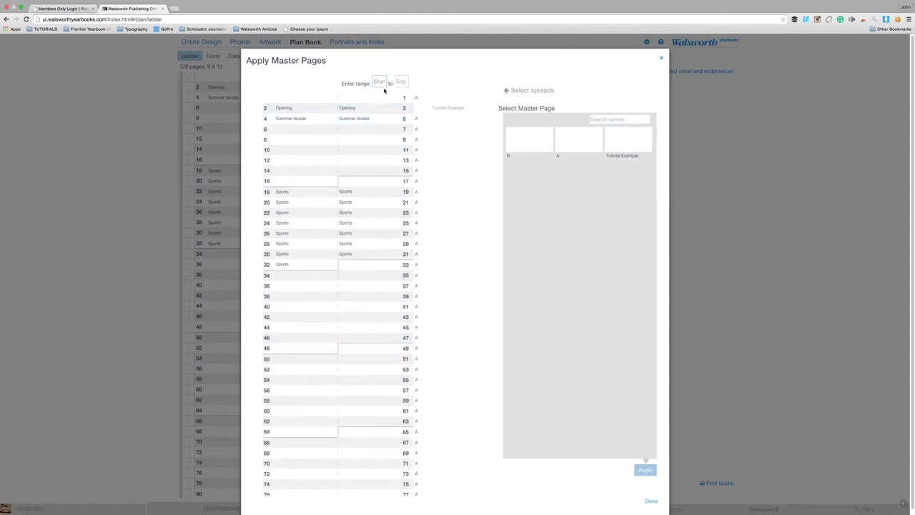
pyautogui.write('1')
pyautogui.press('Tab')
pyautogui.write('1')
pyautogui.click(624, 140)
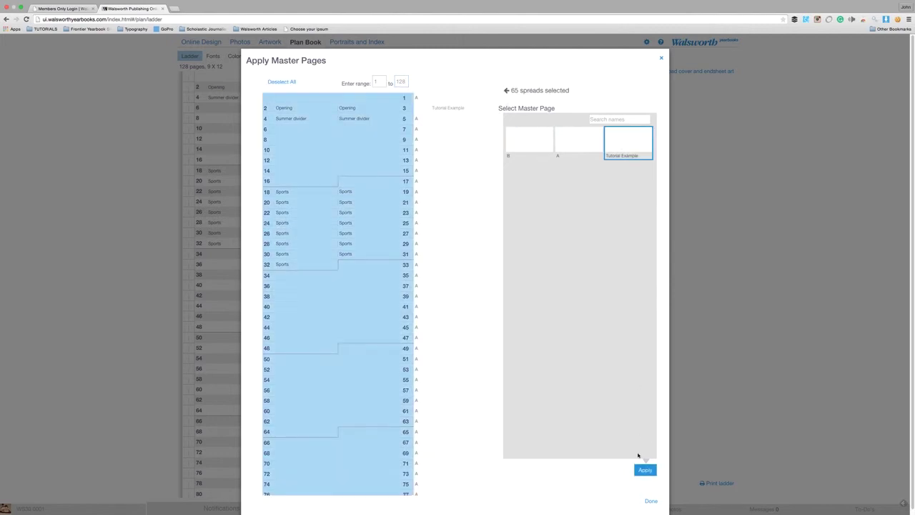
pyautogui.click(645, 470)
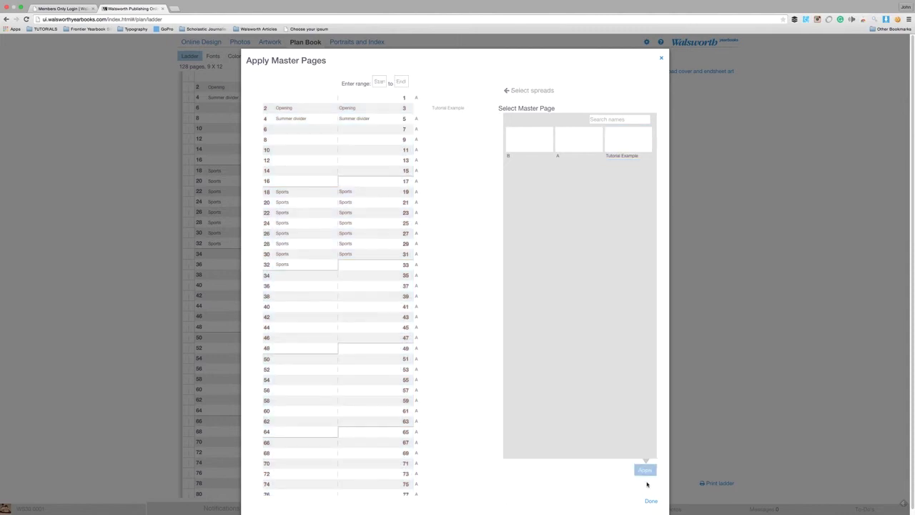
pyautogui.click(650, 501)
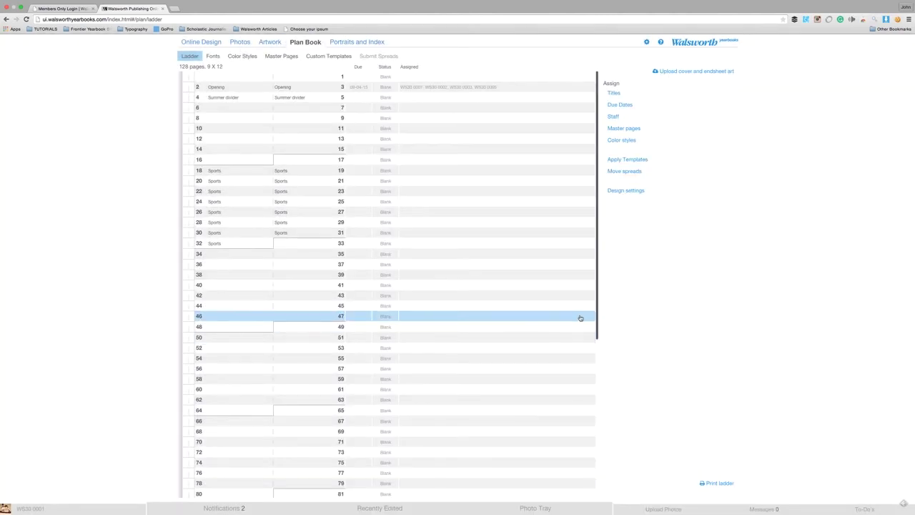
# Step: Apply the Tutorial Example color style to the page range 1 to 128 and finish assigning color styles
pyautogui.click(629, 140)
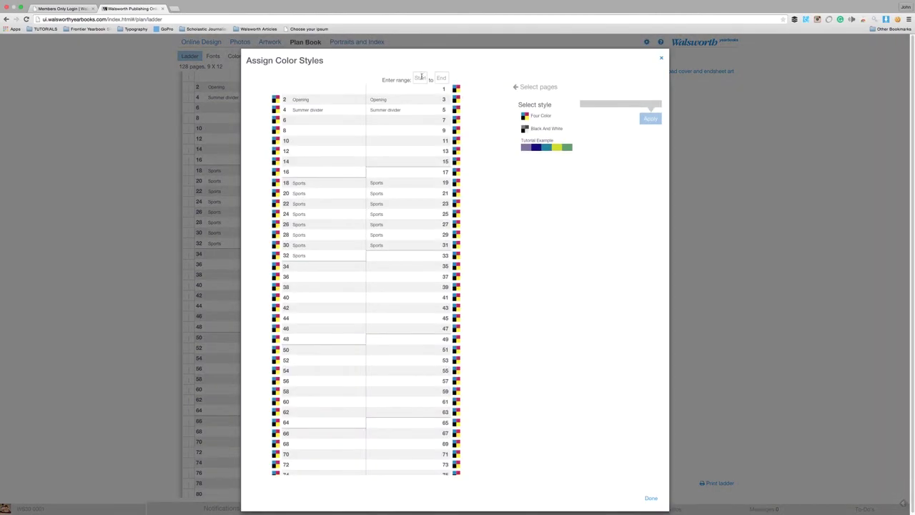
pyautogui.click(420, 79)
pyautogui.write('1')
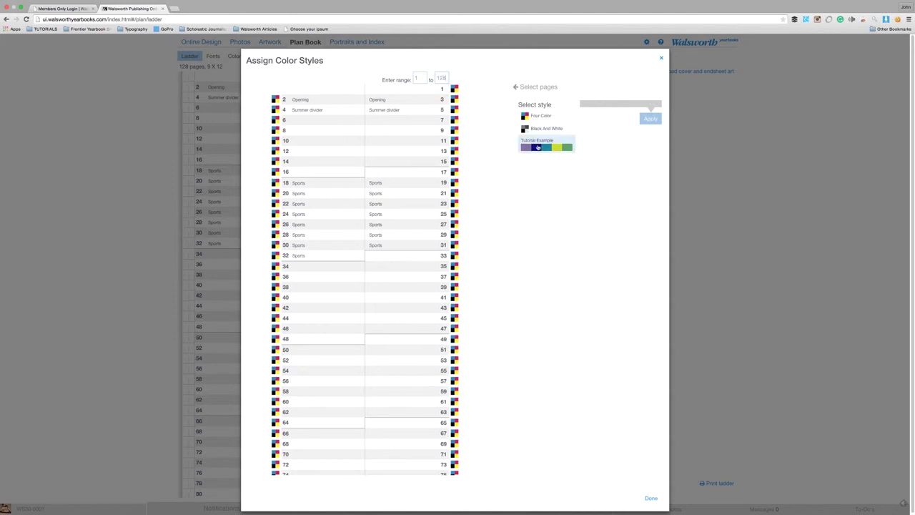
pyautogui.click(539, 145)
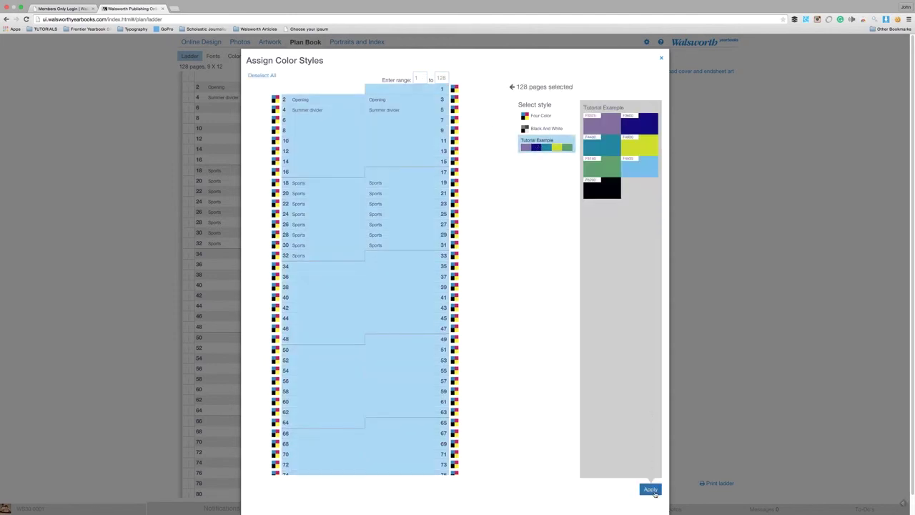
pyautogui.click(653, 493)
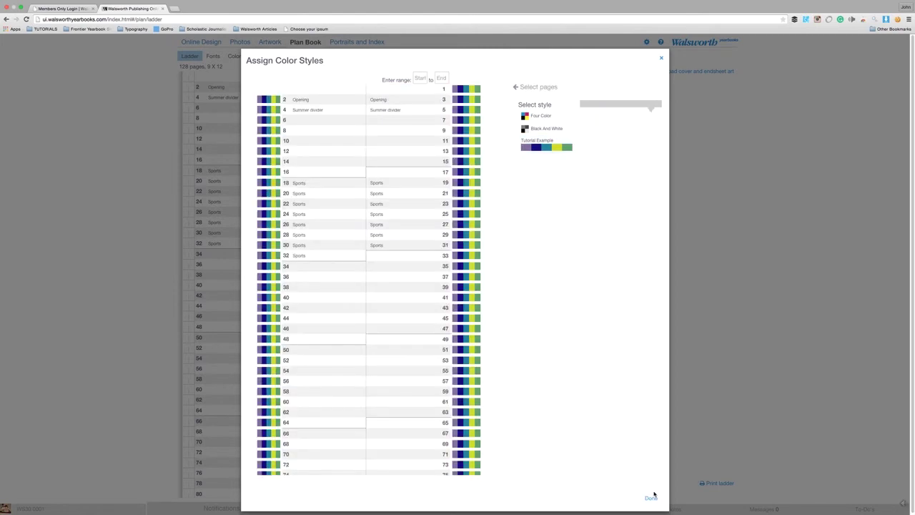
pyautogui.click(652, 496)
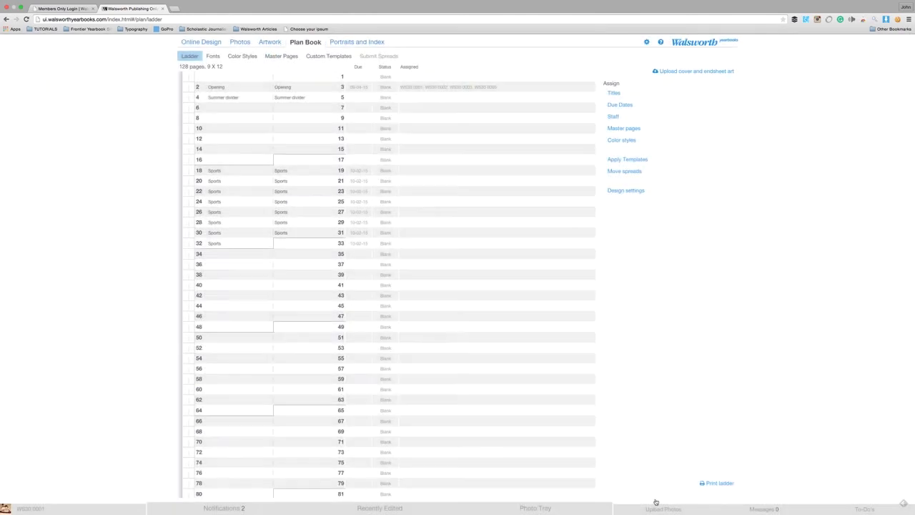
# Step: Assign the first listed staff member to the "Summer divider" spread on pages 4 and 5 and finish assigning staff
pyautogui.click(615, 117)
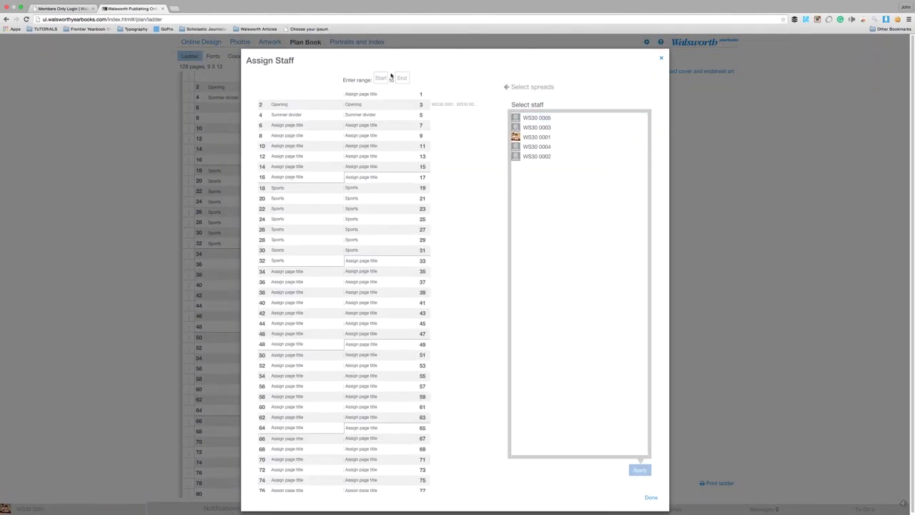
pyautogui.click(394, 116)
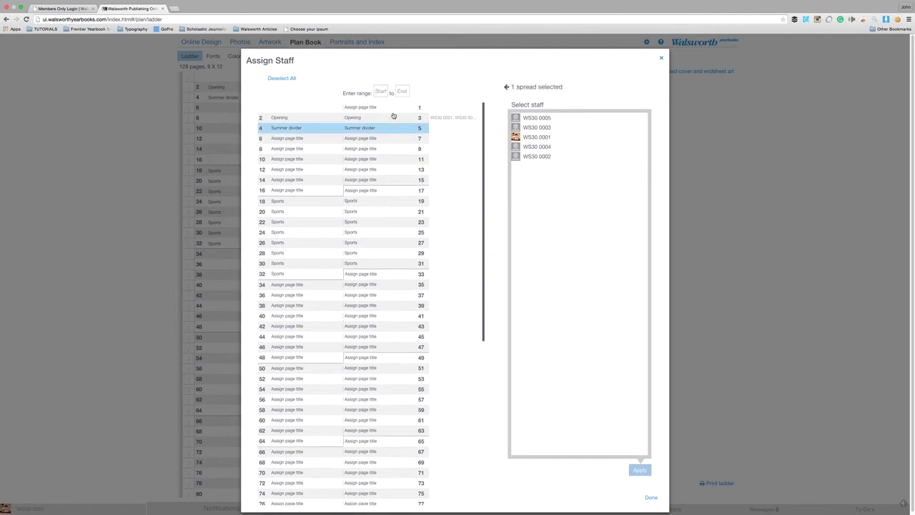
pyautogui.click(529, 118)
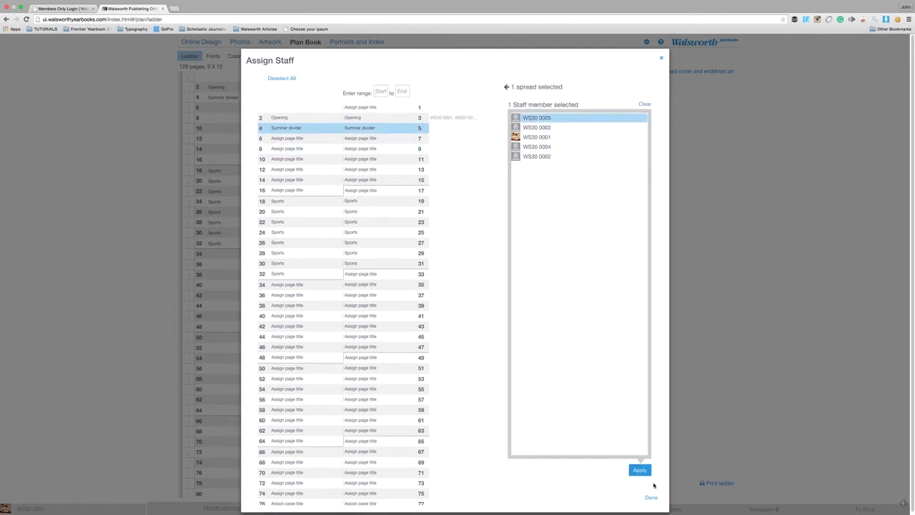
pyautogui.click(640, 470)
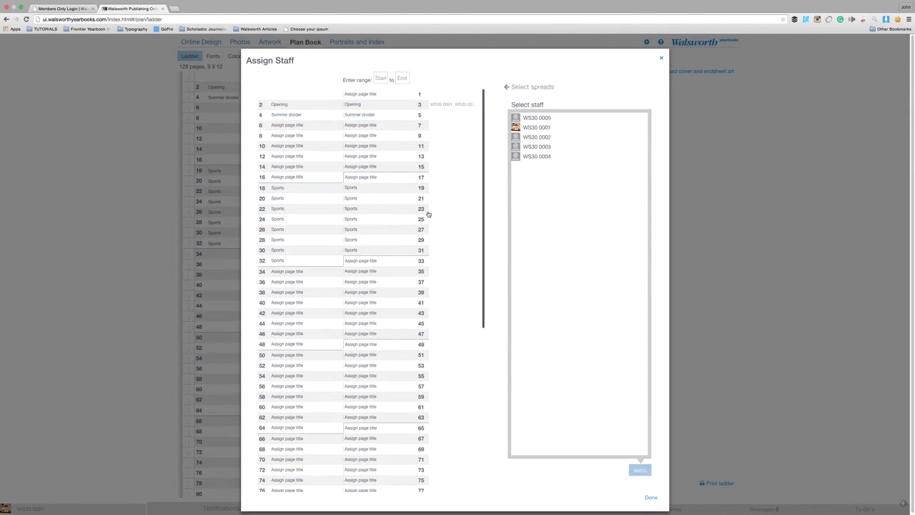
pyautogui.click(651, 497)
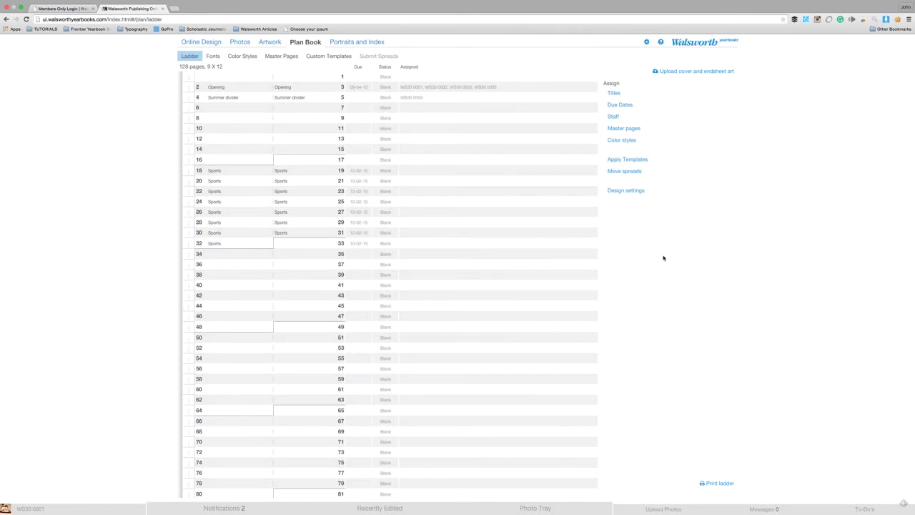
# Step: Set the book's design settings to Picas with a bottom margin of 6p and apply them
pyautogui.click(639, 191)
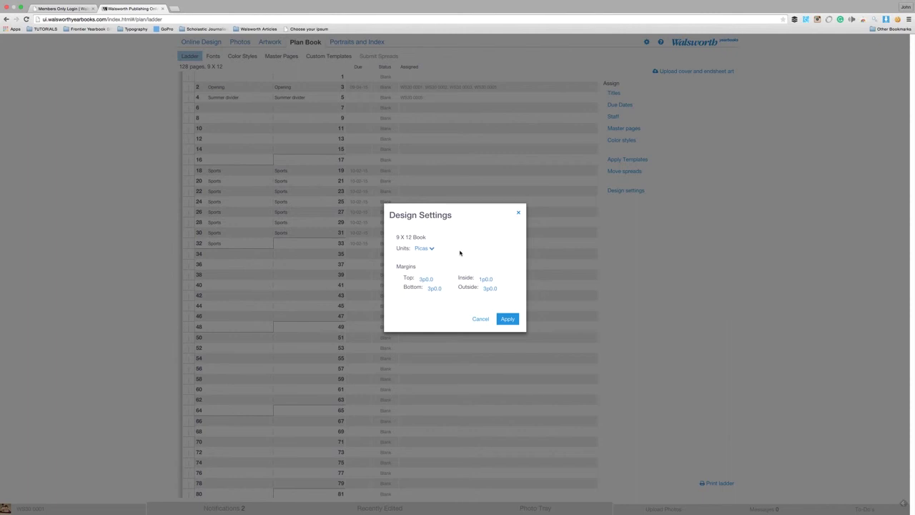
pyautogui.click(427, 249)
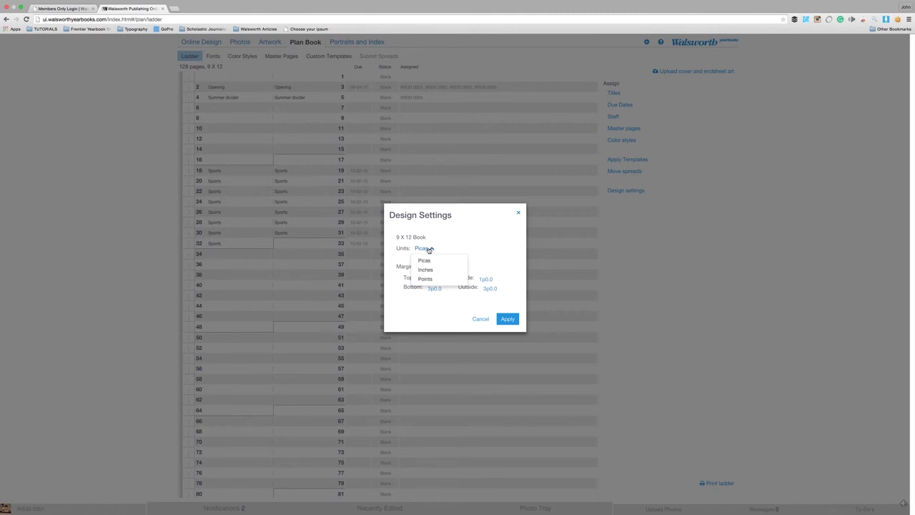
pyautogui.click(424, 260)
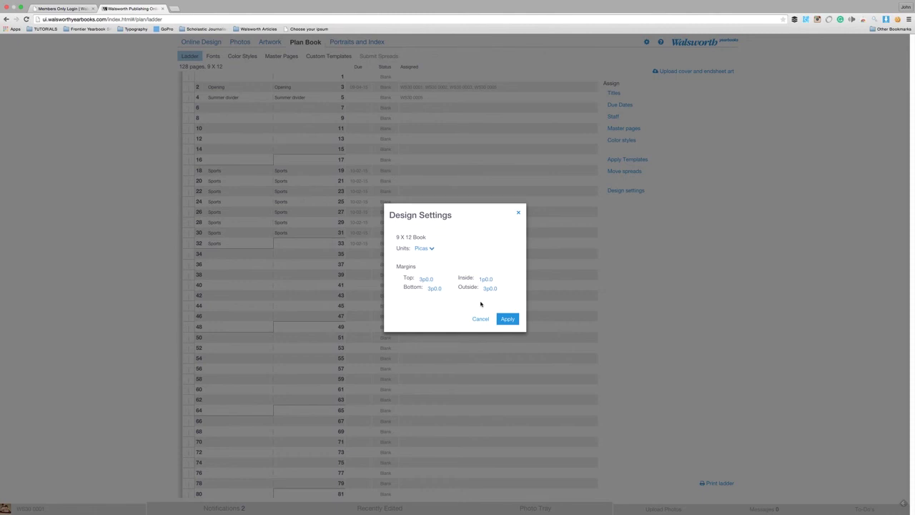
pyautogui.click(434, 289)
pyautogui.moveTo(447, 289); pyautogui.dragTo(405, 287)
pyautogui.write('6p')
pyautogui.click(515, 319)
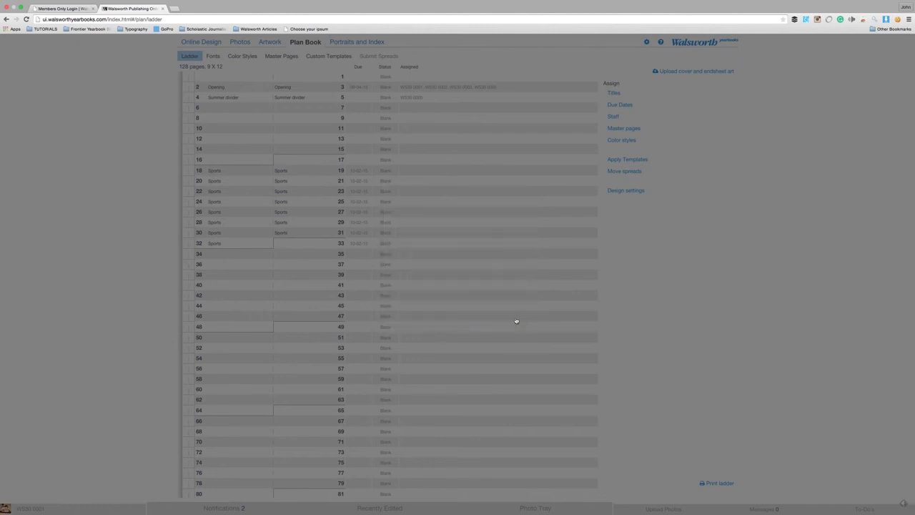